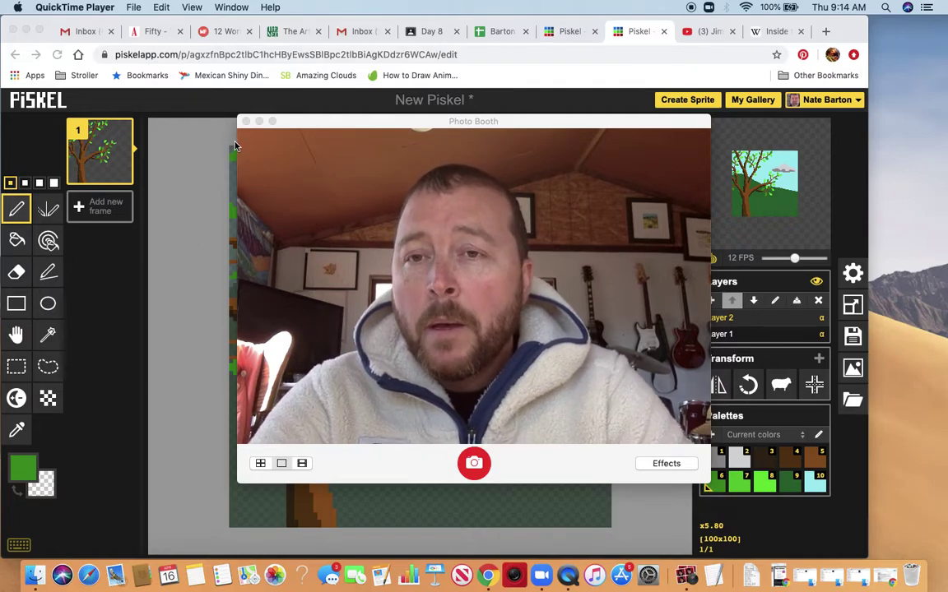
# Step: Minimize the Photo Booth window and add a new layer above Layer 2
pyautogui.click(257, 122)
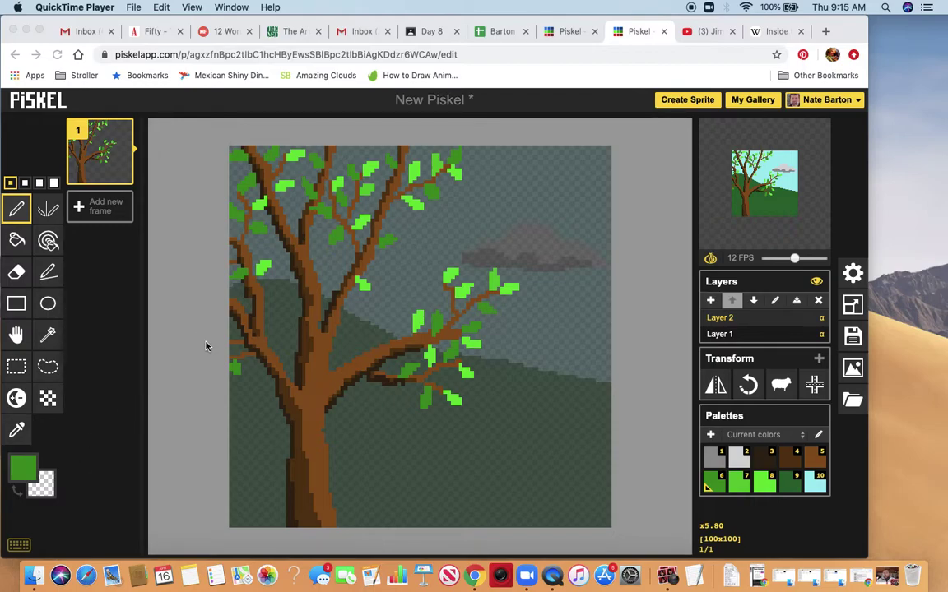
pyautogui.click(725, 337)
pyautogui.click(725, 337)
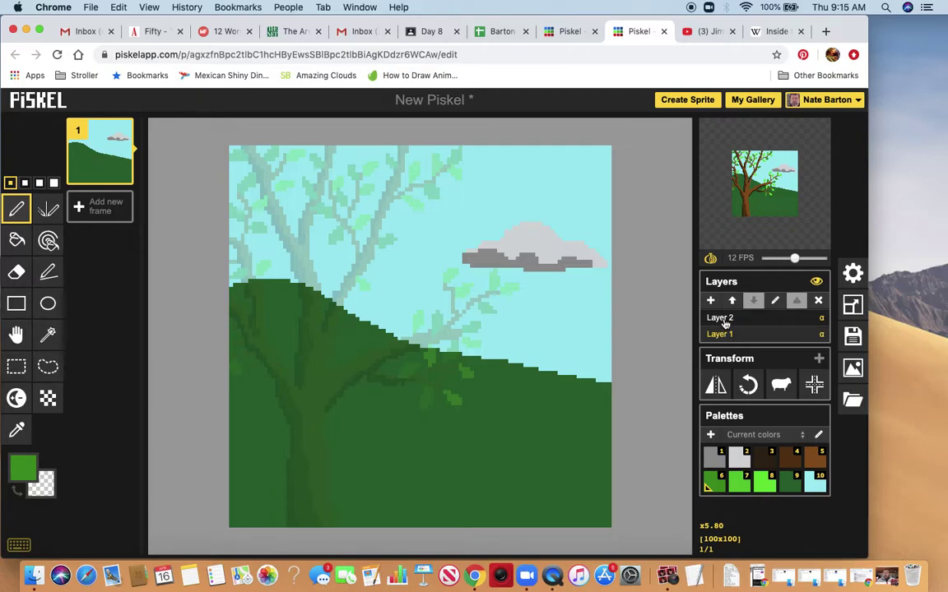
pyautogui.click(725, 324)
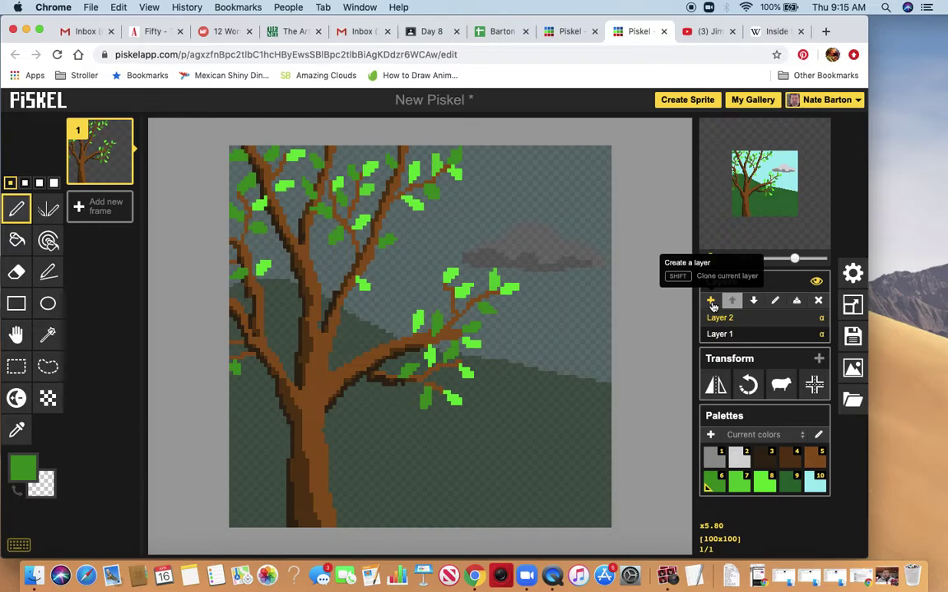
pyautogui.click(713, 302)
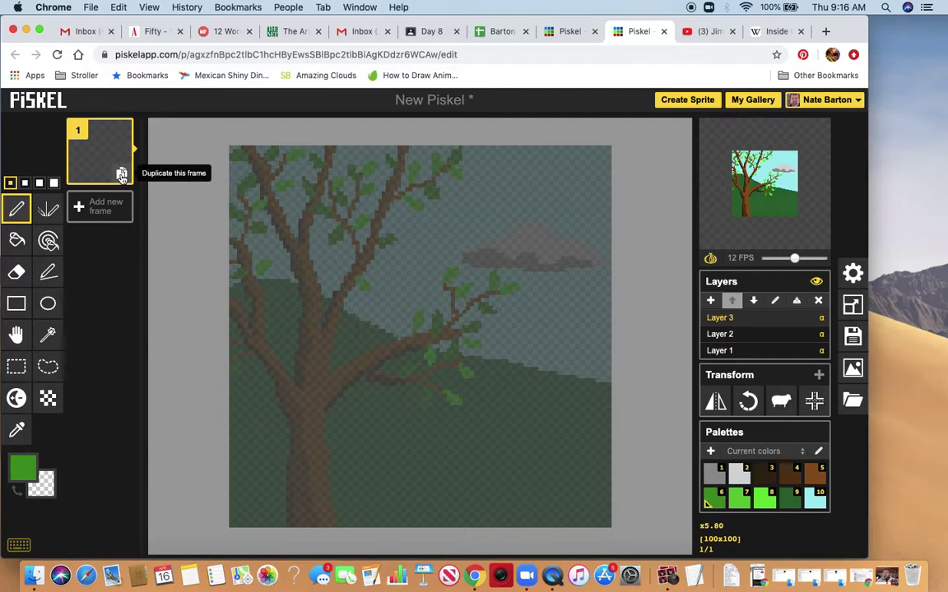
# Step: Duplicate the frame with the empty new layer four times to make five animation frames
pyautogui.click(121, 175)
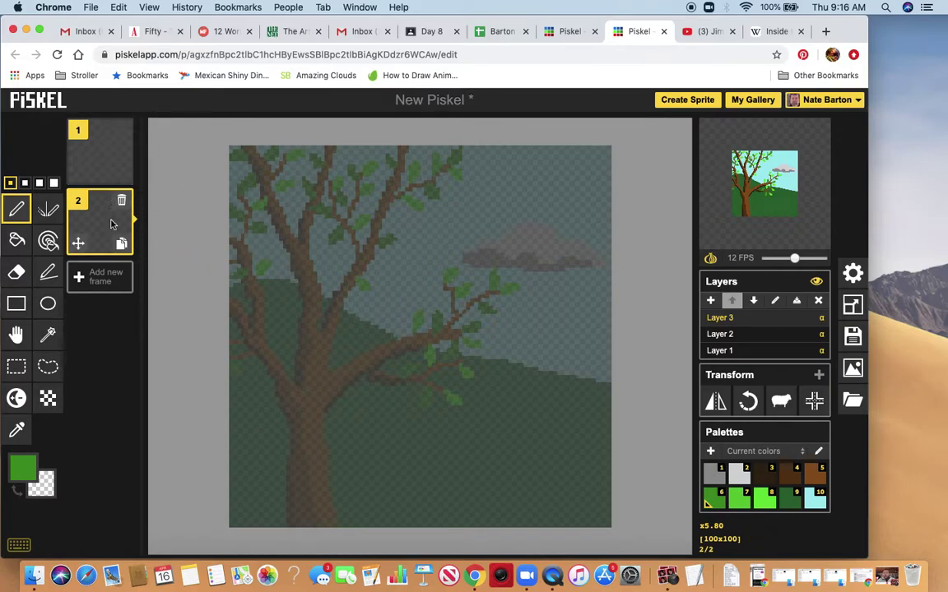
pyautogui.click(121, 245)
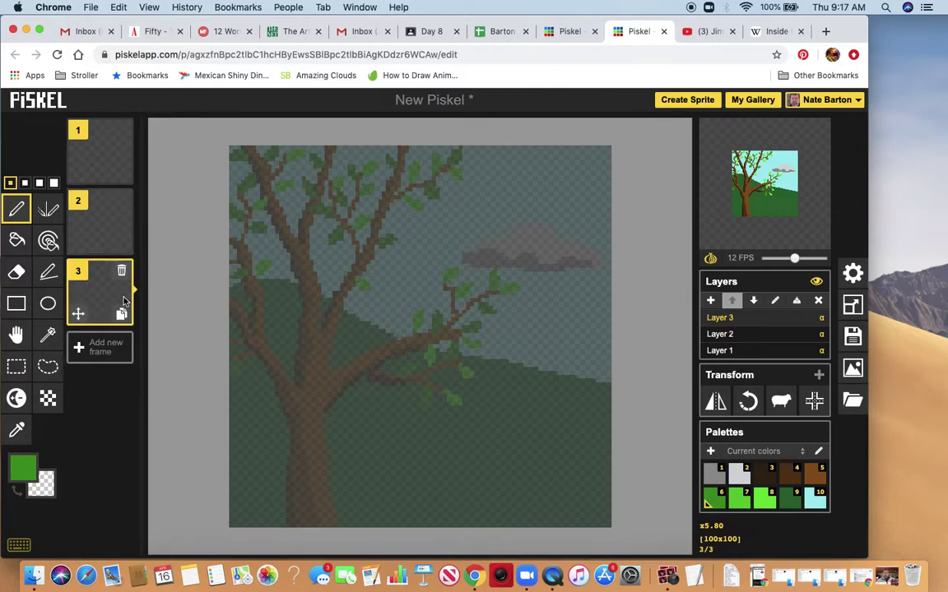
pyautogui.click(122, 315)
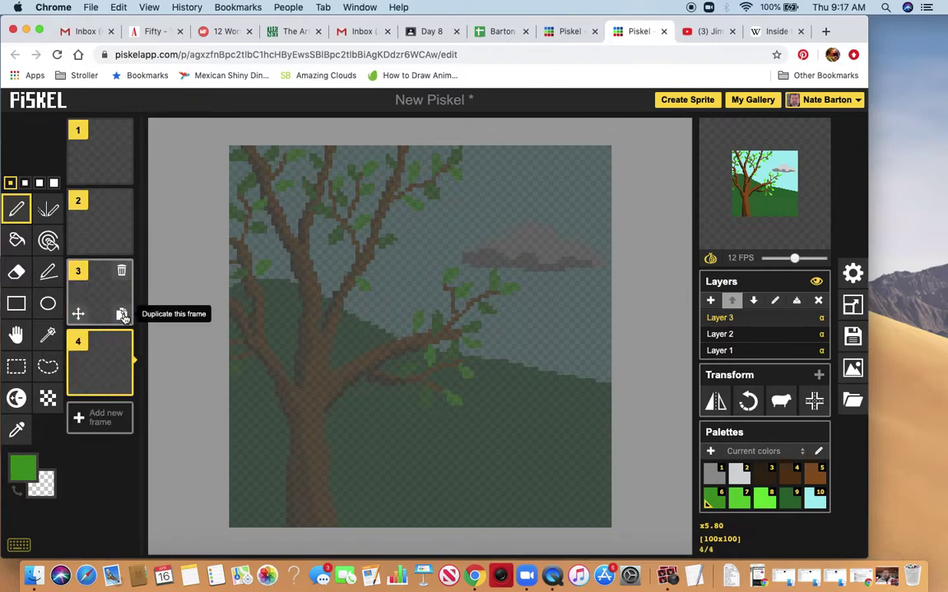
pyautogui.click(122, 385)
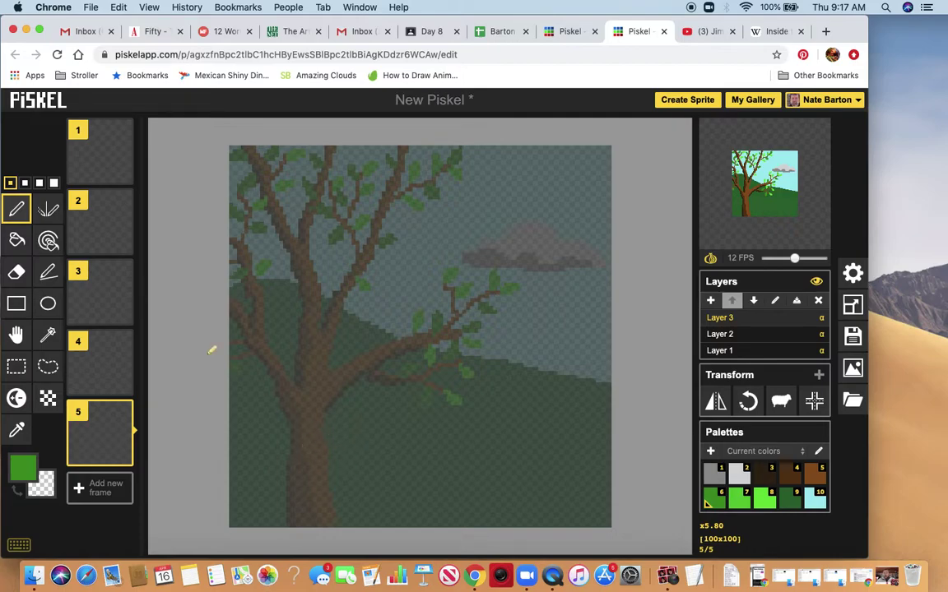
# Step: Set the primary drawing color to a bright purple
pyautogui.click(31, 472)
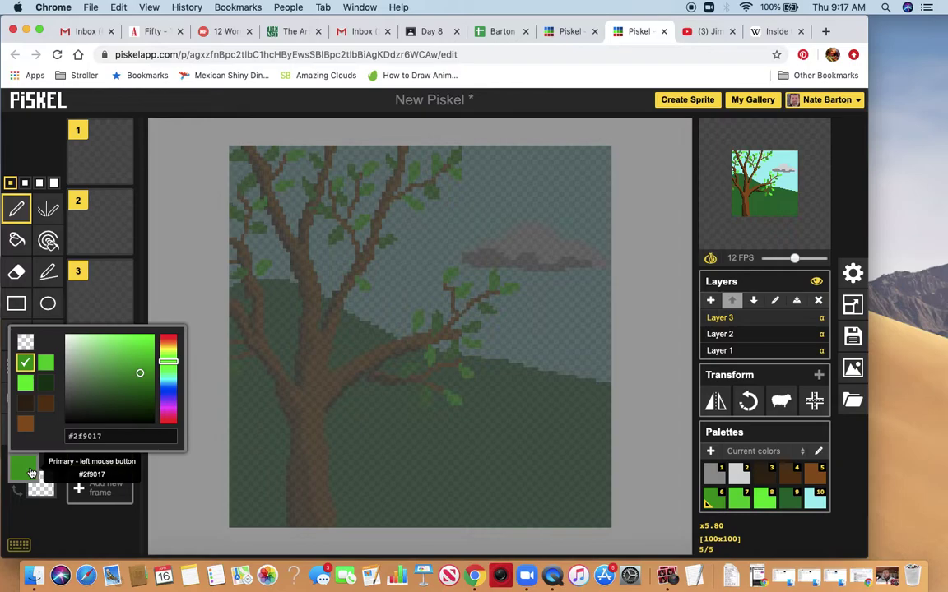
pyautogui.click(172, 402)
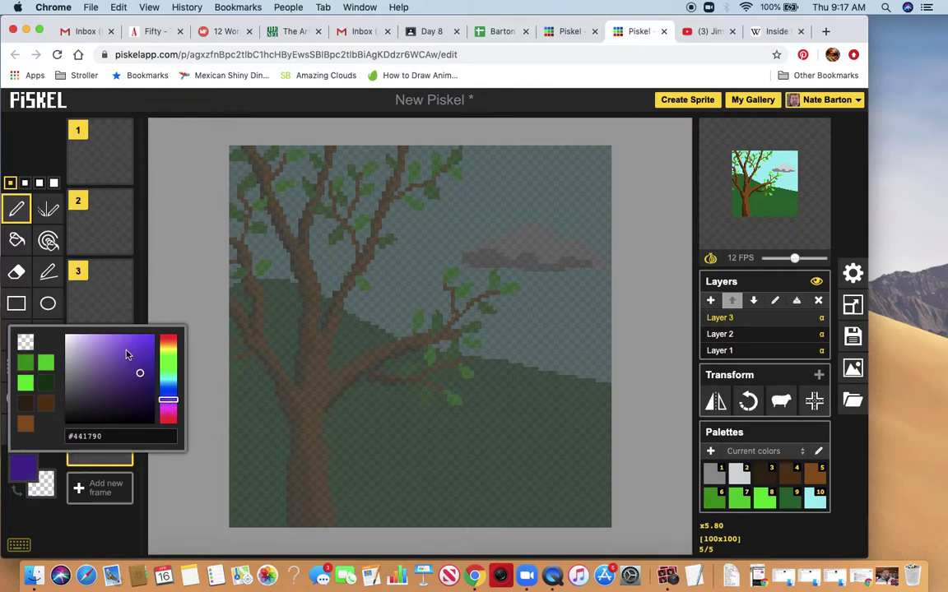
pyautogui.click(127, 355)
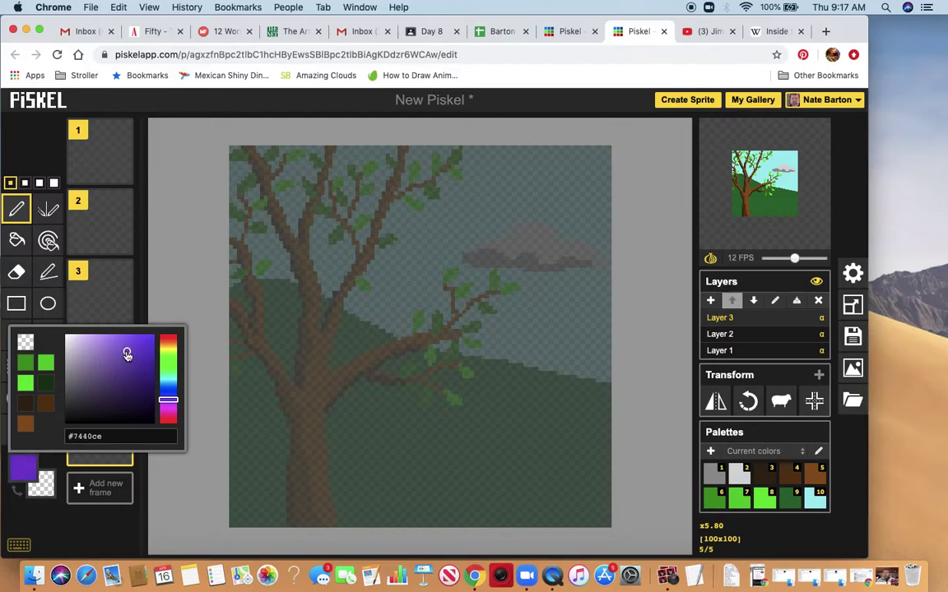
pyautogui.click(127, 343)
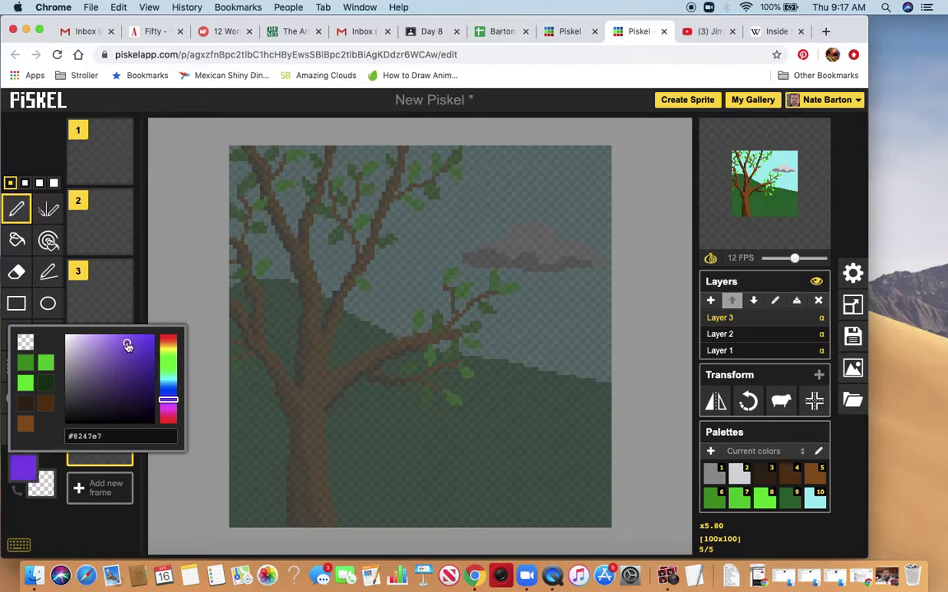
pyautogui.click(123, 350)
pyautogui.click(344, 520)
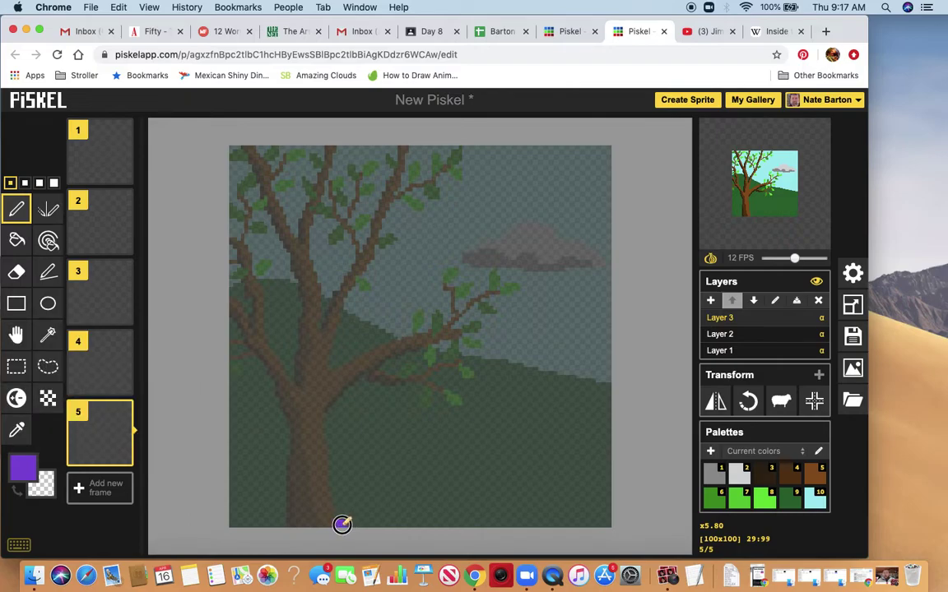
pyautogui.click(342, 521)
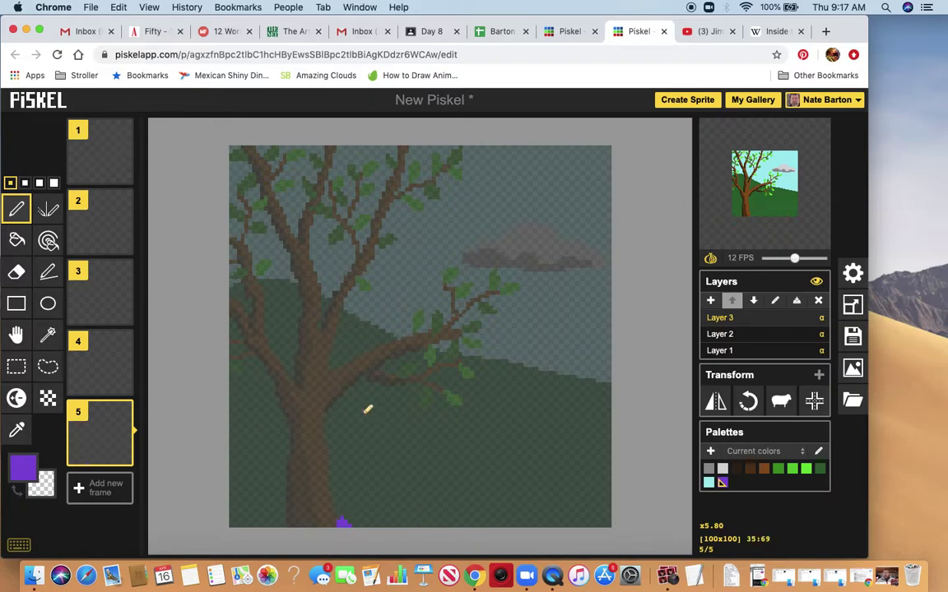
pyautogui.moveTo(134, 403)
pyautogui.hotkey('ctrl', 'z')
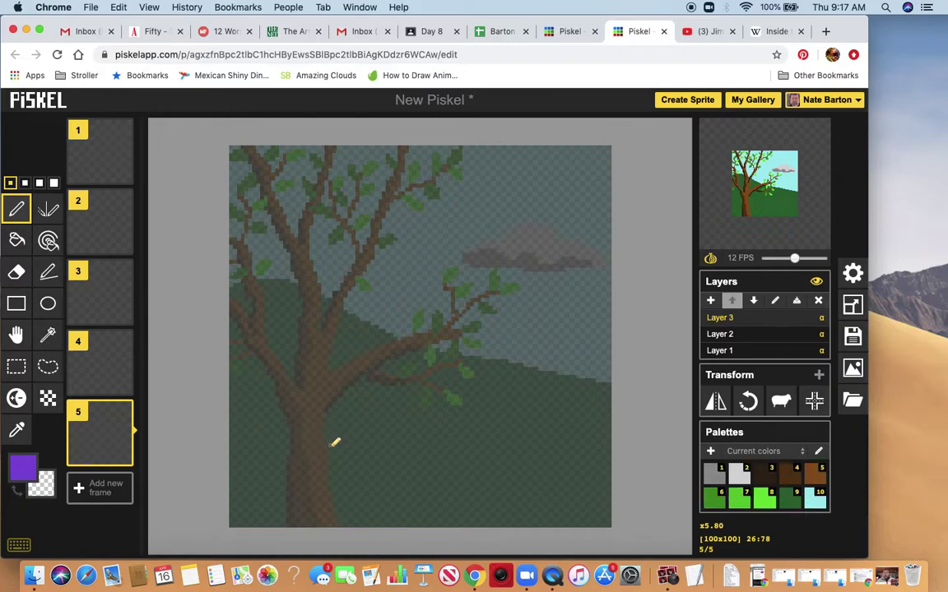
# Step: Draw a tiny purple worm tip beside the trunk's base in frame 1 and a taller purple shape there in frame 2
pyautogui.click(104, 154)
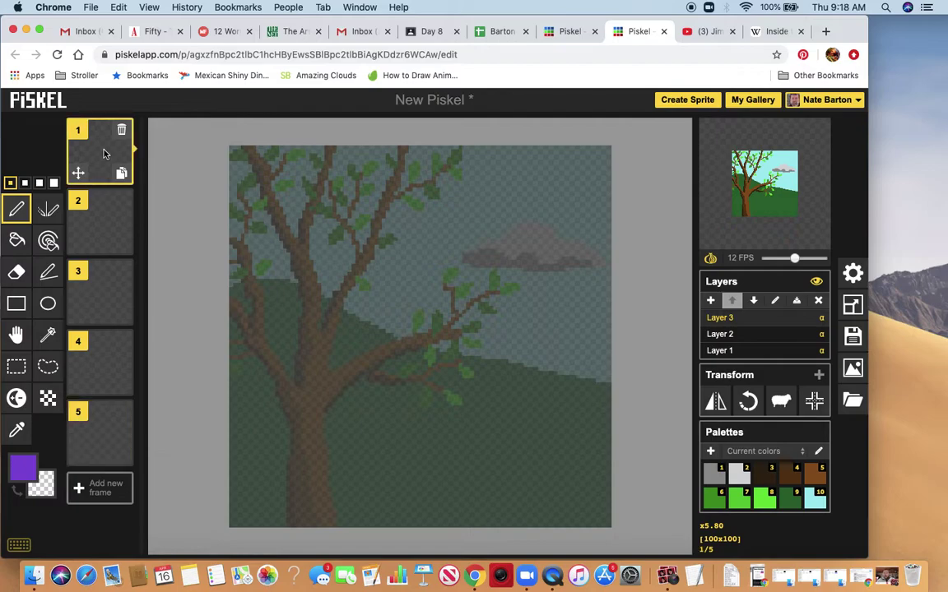
pyautogui.click(344, 524)
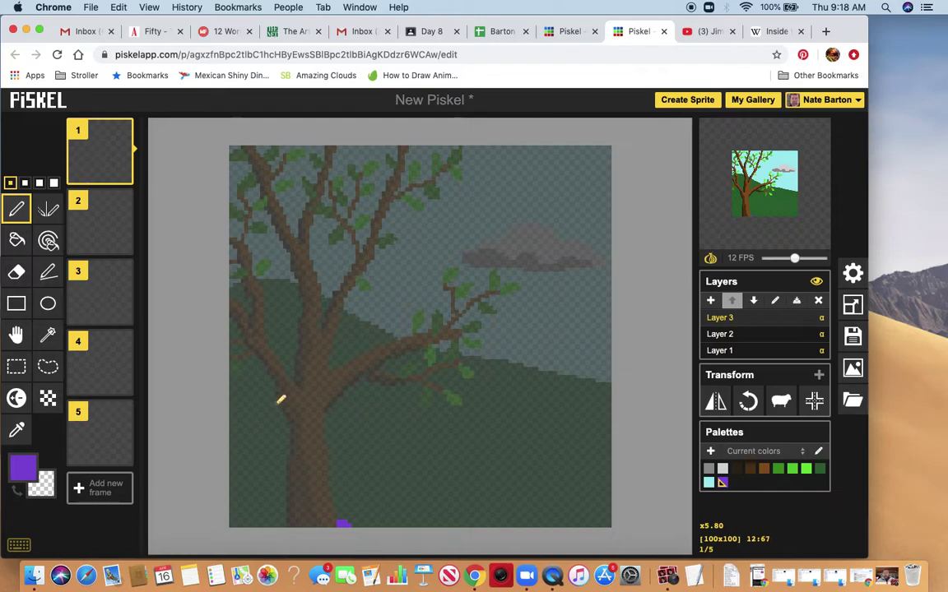
pyautogui.moveTo(122, 244)
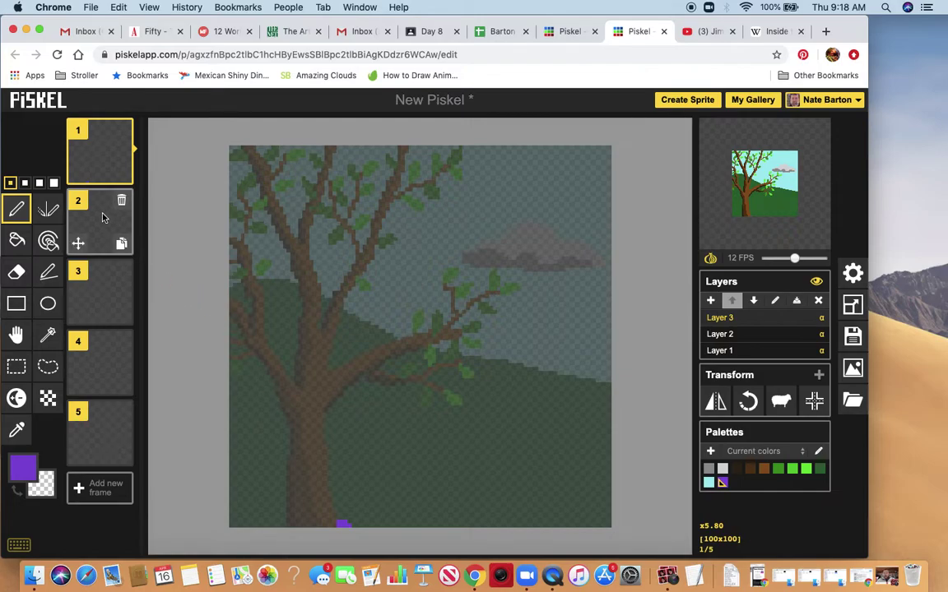
pyautogui.click(103, 216)
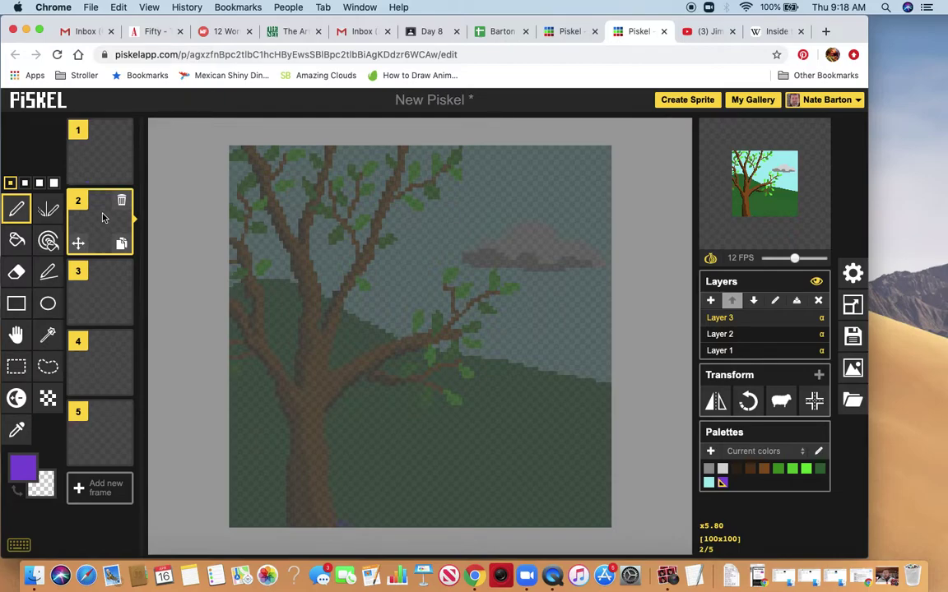
pyautogui.moveTo(772, 233)
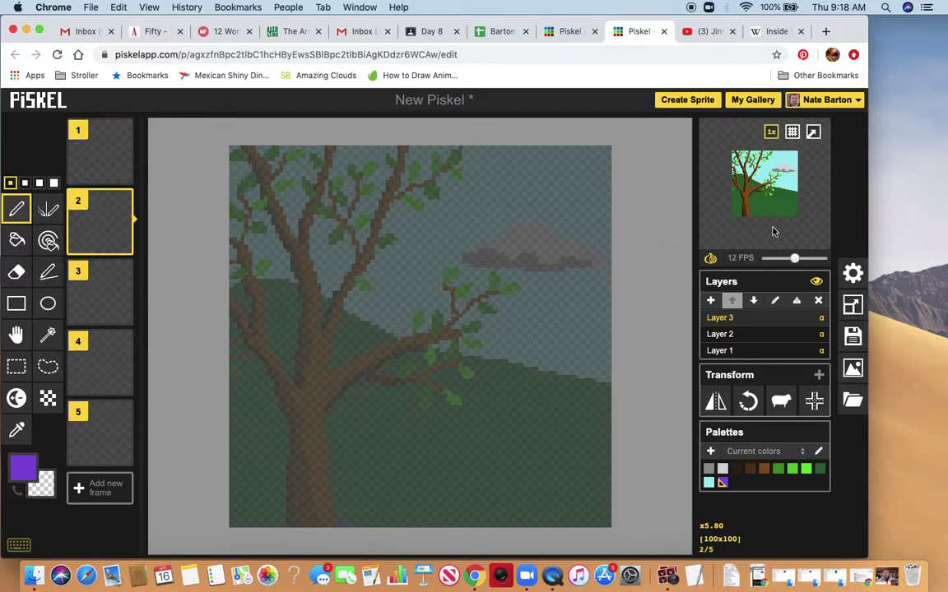
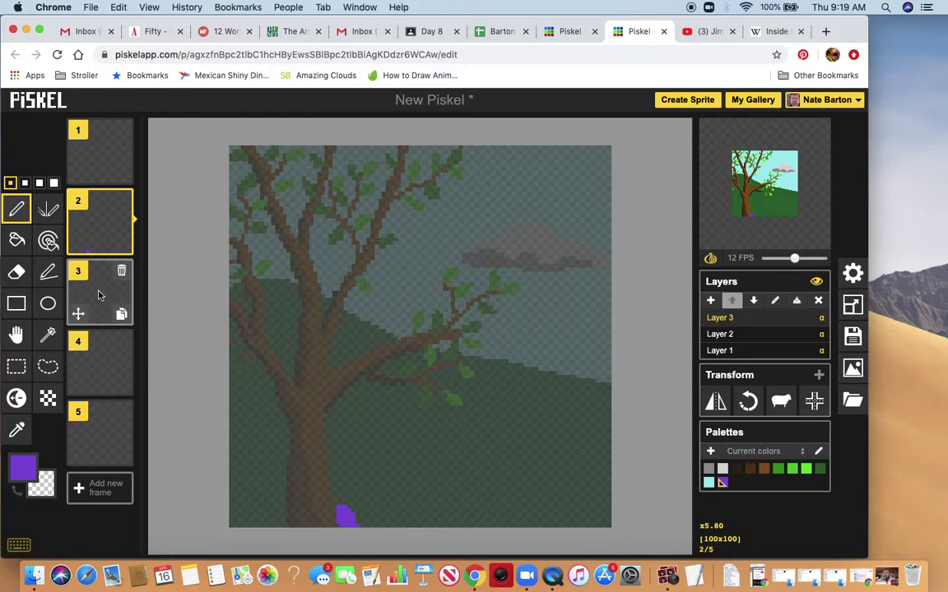
# Step: Draw a longer purple worm leaning away from the trunk's base in frame 3, with a light gray eye
pyautogui.click(98, 295)
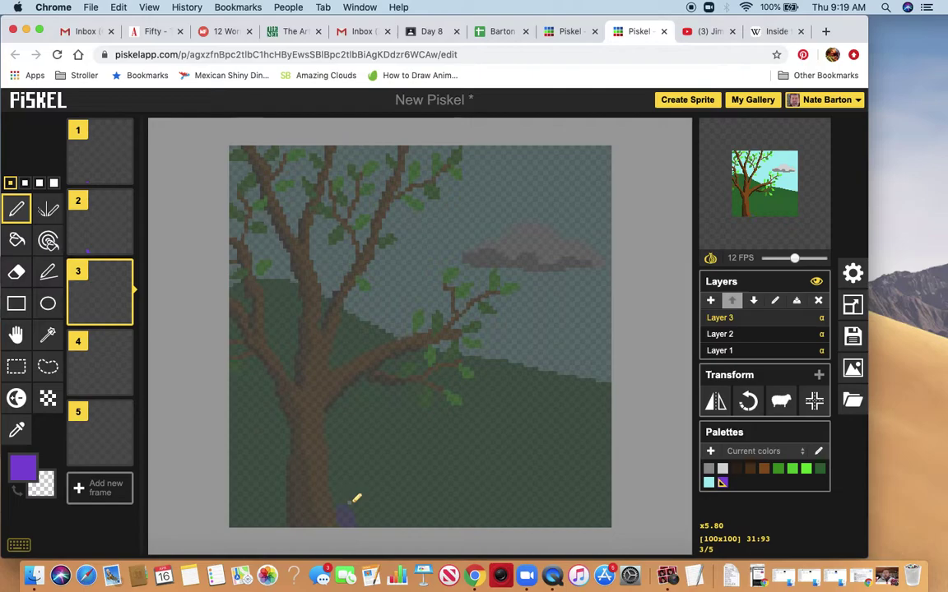
pyautogui.moveTo(353, 498)
pyautogui.mouseDown()
pyautogui.moveTo(362, 498)
pyautogui.moveTo(353, 527)
pyautogui.moveTo(363, 499)
pyautogui.mouseUp()
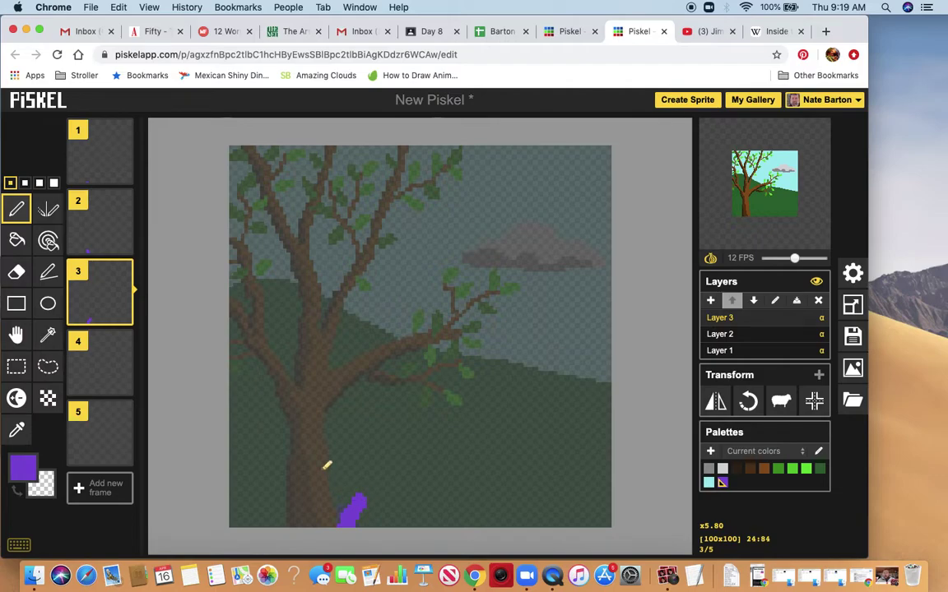
pyautogui.click(723, 471)
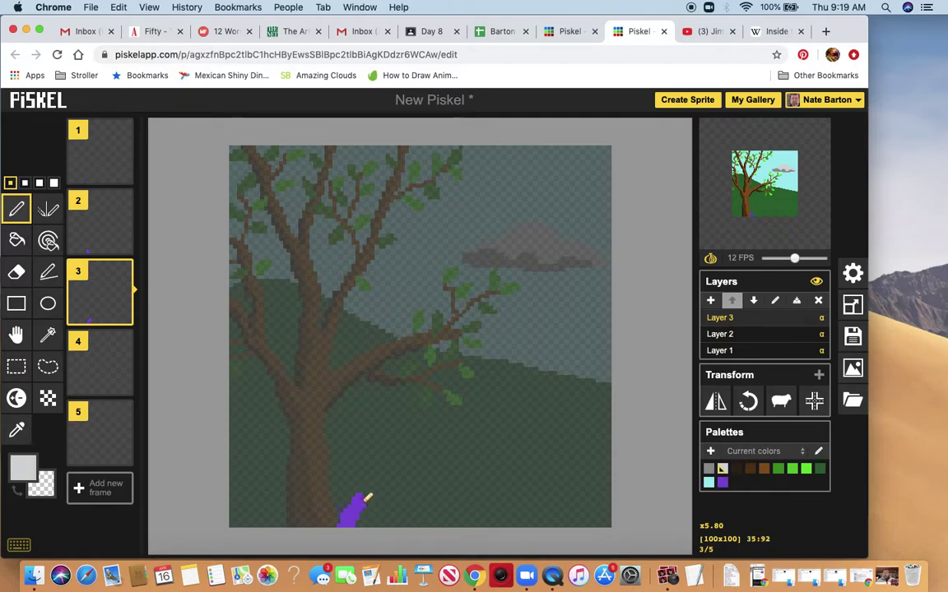
pyautogui.click(361, 500)
# Step: Draw a taller upright purple worm beside the trunk in frame 4, with a light gray eye on its head
pyautogui.click(102, 356)
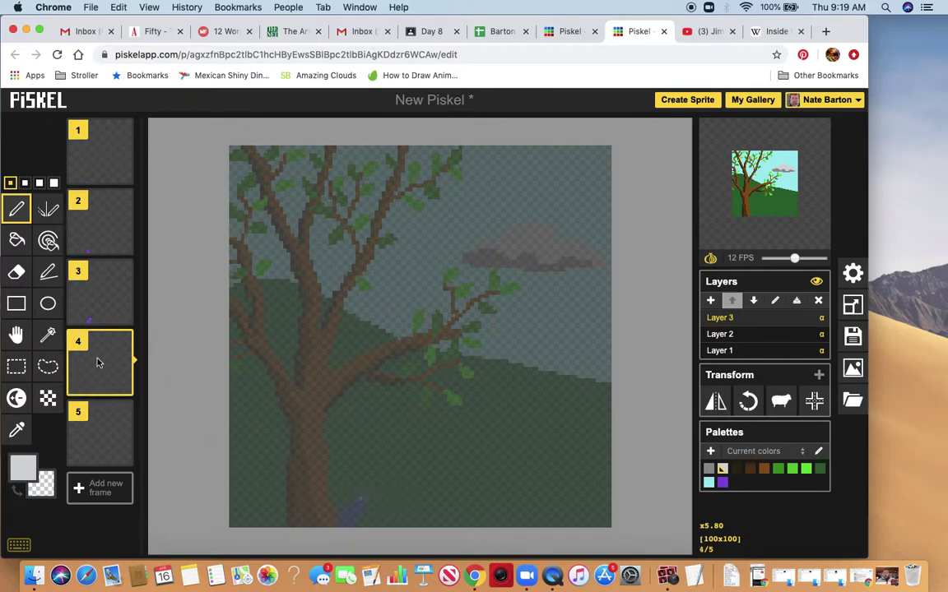
pyautogui.click(724, 485)
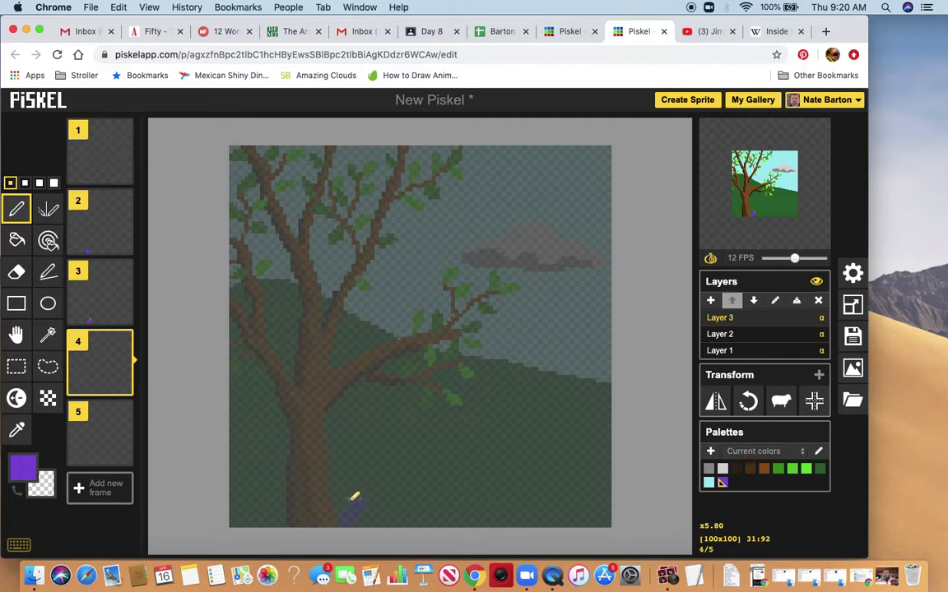
pyautogui.moveTo(354, 498)
pyautogui.mouseDown()
pyautogui.moveTo(351, 470)
pyautogui.moveTo(359, 495)
pyautogui.moveTo(354, 524)
pyautogui.moveTo(351, 495)
pyautogui.moveTo(338, 527)
pyautogui.moveTo(349, 497)
pyautogui.moveTo(352, 505)
pyautogui.moveTo(344, 479)
pyautogui.moveTo(355, 499)
pyautogui.moveTo(345, 467)
pyautogui.moveTo(358, 498)
pyautogui.mouseUp()
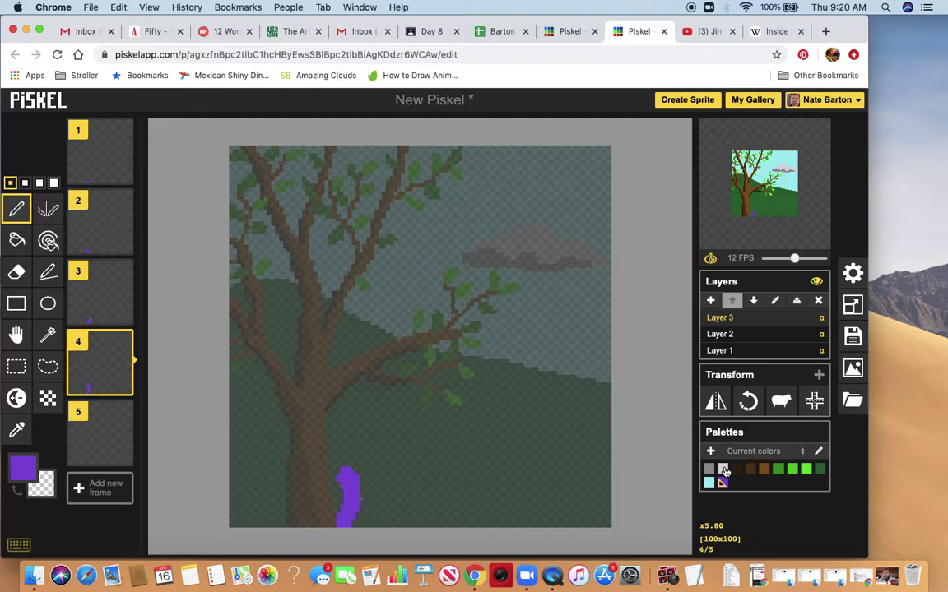
pyautogui.click(723, 470)
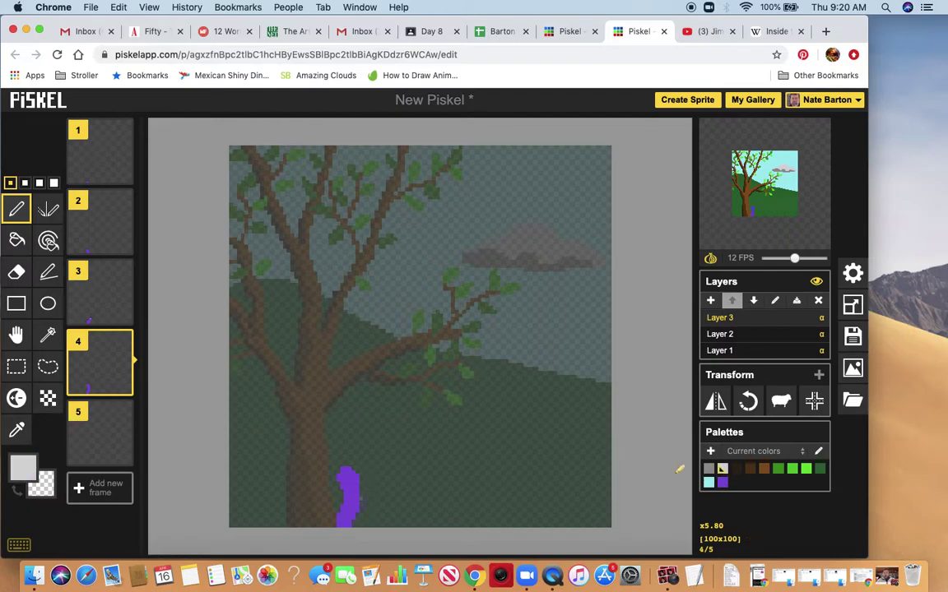
pyautogui.click(349, 471)
pyautogui.click(723, 483)
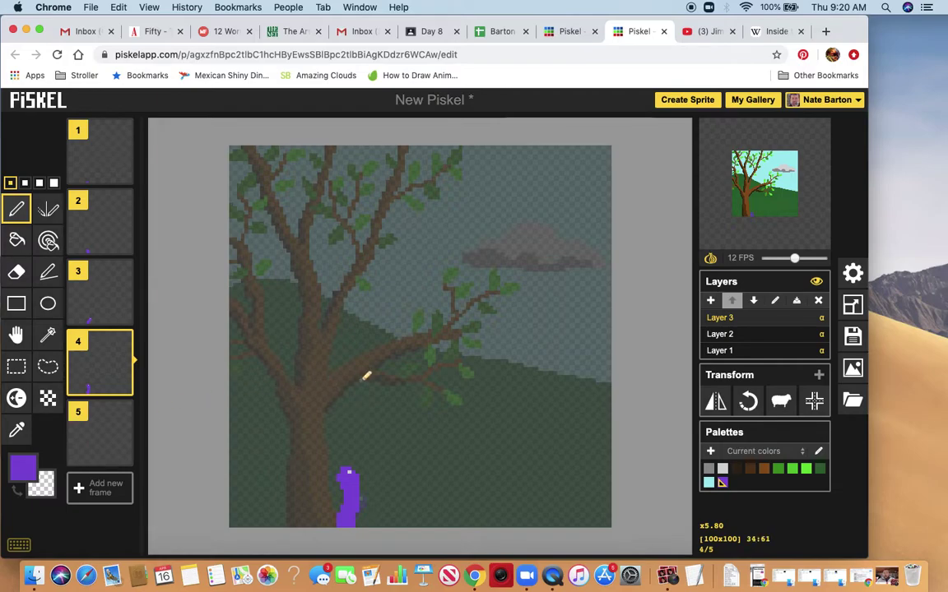
# Step: Duplicate the empty frame 5 three times to extend the animation to eight frames
pyautogui.moveTo(127, 445)
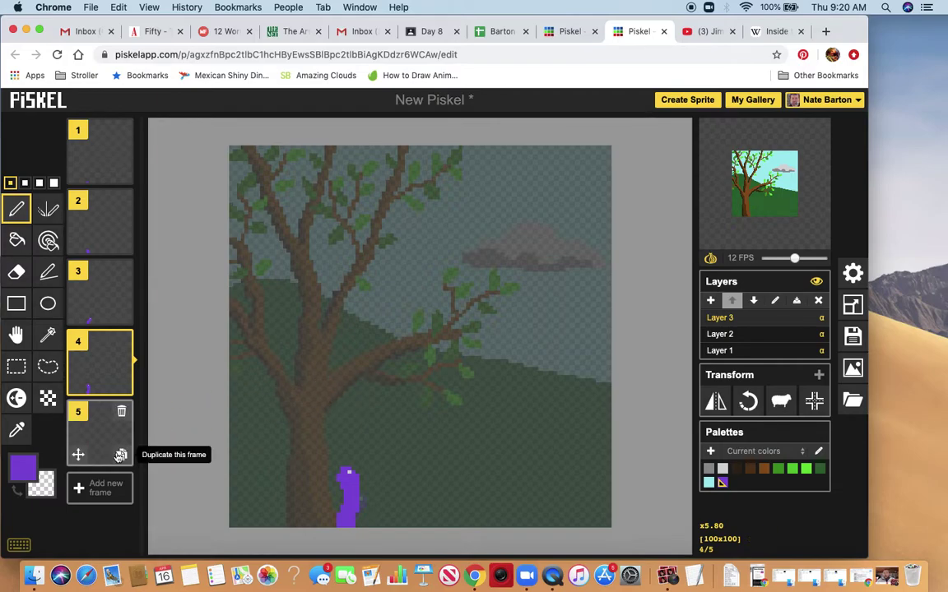
pyautogui.click(120, 456)
pyautogui.click(121, 456)
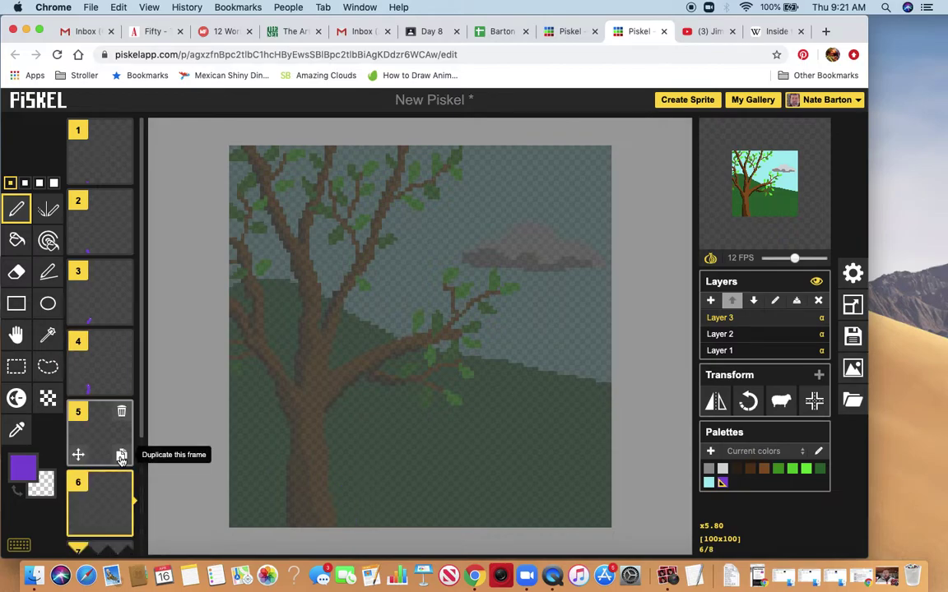
pyautogui.click(121, 456)
# Step: Draw a taller, curved purple worm beside the trunk in frame 5, with a light gray eye on its head
pyautogui.scroll(-3, 89, 444)
pyautogui.scroll(-1, 89, 445)
pyautogui.scroll(4, 89, 444)
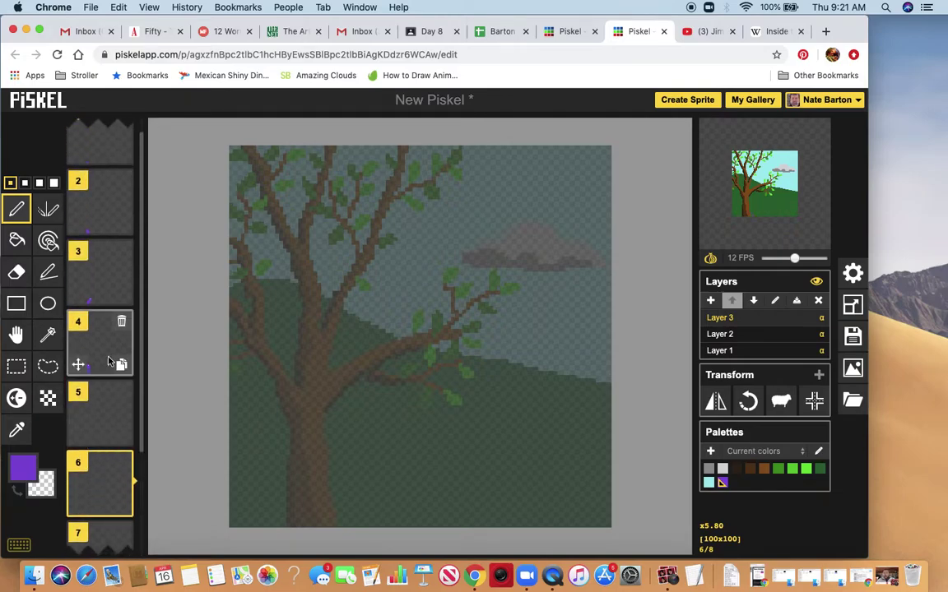
pyautogui.click(105, 412)
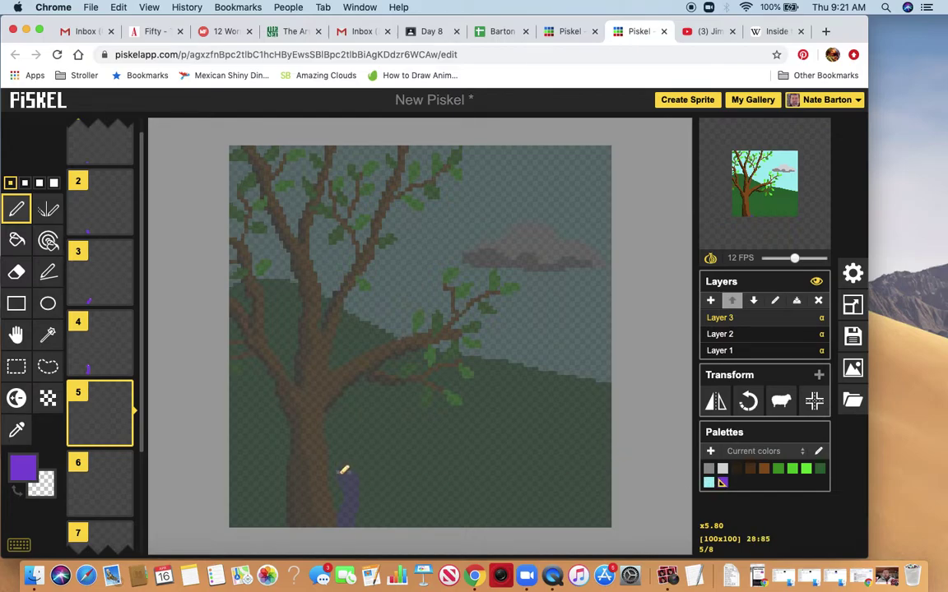
pyautogui.moveTo(344, 471)
pyautogui.mouseDown()
pyautogui.moveTo(330, 461)
pyautogui.moveTo(338, 446)
pyautogui.moveTo(345, 467)
pyautogui.moveTo(334, 484)
pyautogui.moveTo(345, 483)
pyautogui.moveTo(338, 507)
pyautogui.moveTo(348, 518)
pyautogui.moveTo(357, 489)
pyautogui.moveTo(339, 451)
pyautogui.moveTo(348, 498)
pyautogui.moveTo(354, 494)
pyautogui.moveTo(341, 511)
pyautogui.mouseUp()
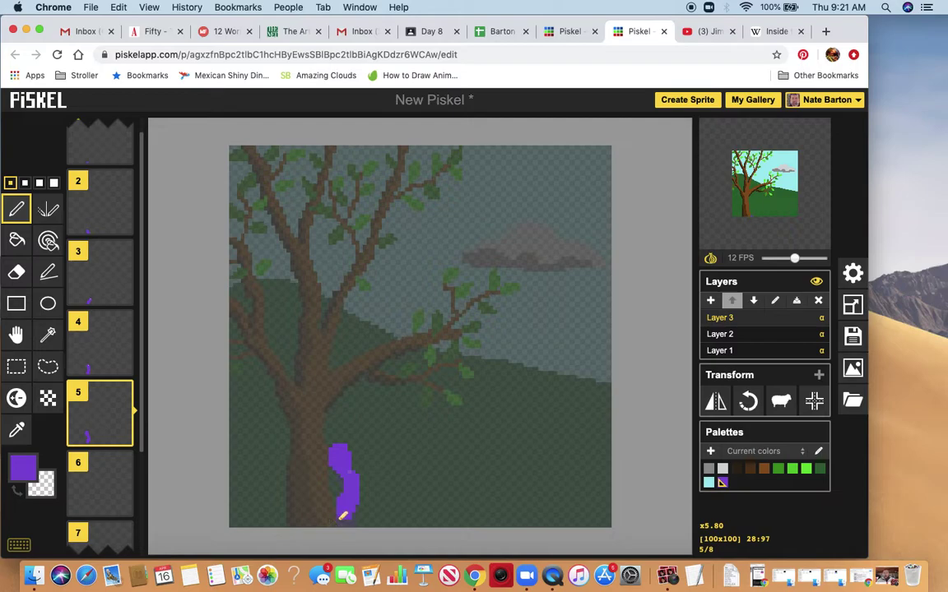
pyautogui.click(723, 468)
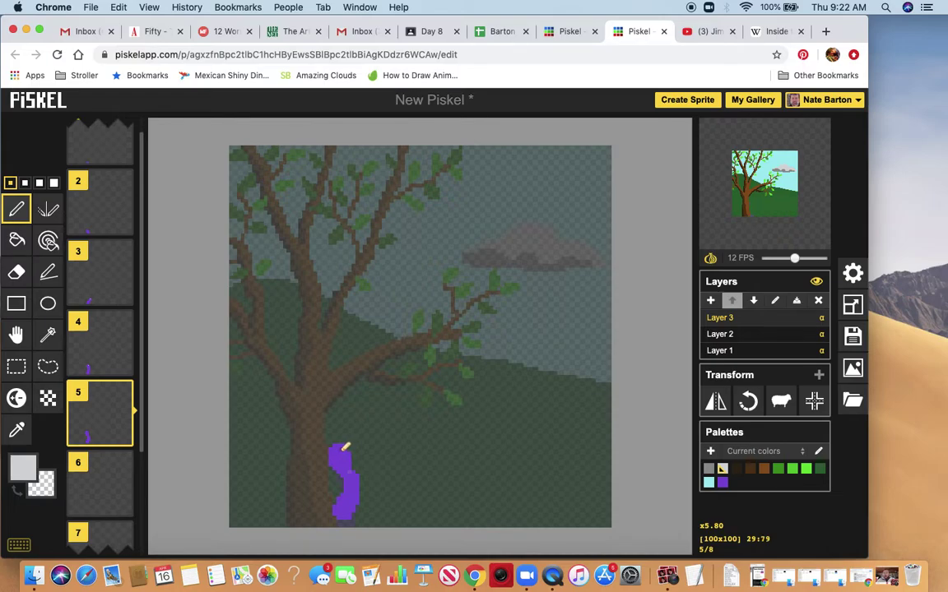
pyautogui.click(336, 449)
# Step: Outline an S-shaped purple worm higher beside the trunk in frame 6 and fill its interior with purple
pyautogui.click(95, 486)
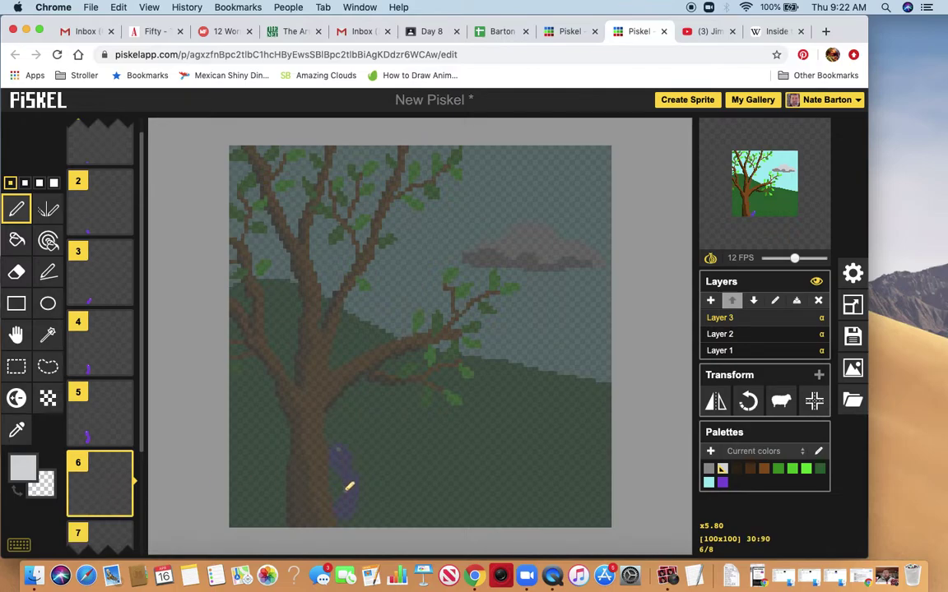
pyautogui.click(723, 484)
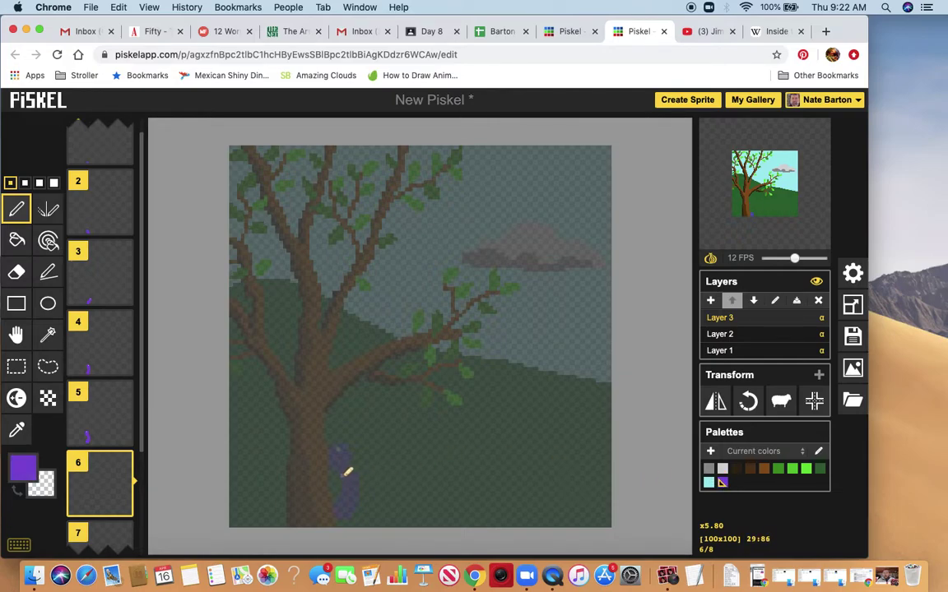
pyautogui.moveTo(345, 475)
pyautogui.mouseDown()
pyautogui.moveTo(335, 494)
pyautogui.moveTo(351, 482)
pyautogui.moveTo(349, 458)
pyautogui.mouseUp()
pyautogui.moveTo(339, 445)
pyautogui.mouseDown()
pyautogui.moveTo(333, 427)
pyautogui.moveTo(328, 447)
pyautogui.moveTo(348, 473)
pyautogui.mouseUp()
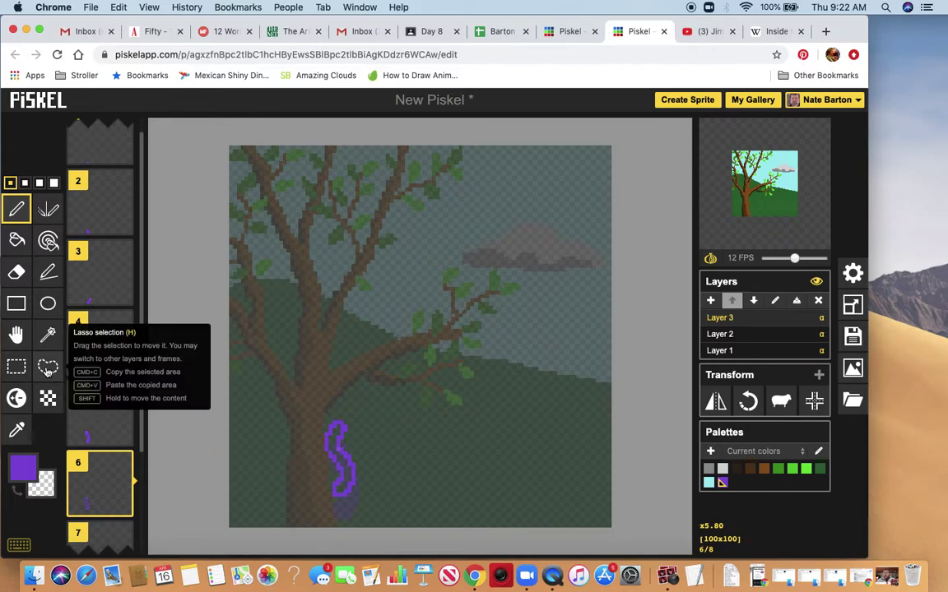
pyautogui.click(16, 243)
pyautogui.click(328, 442)
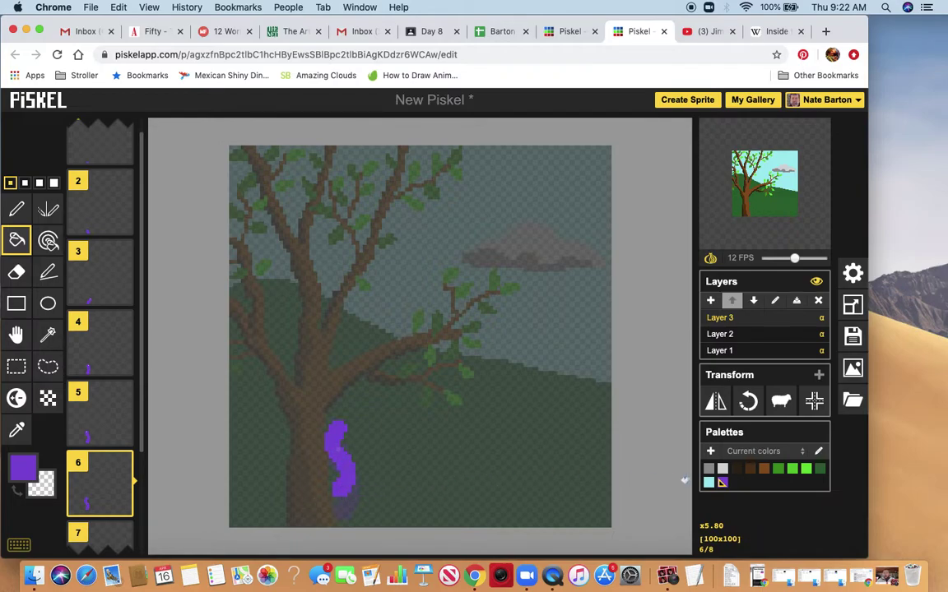
# Step: Add a light gray one-pixel eye to the worm's head in frame 6
pyautogui.click(16, 209)
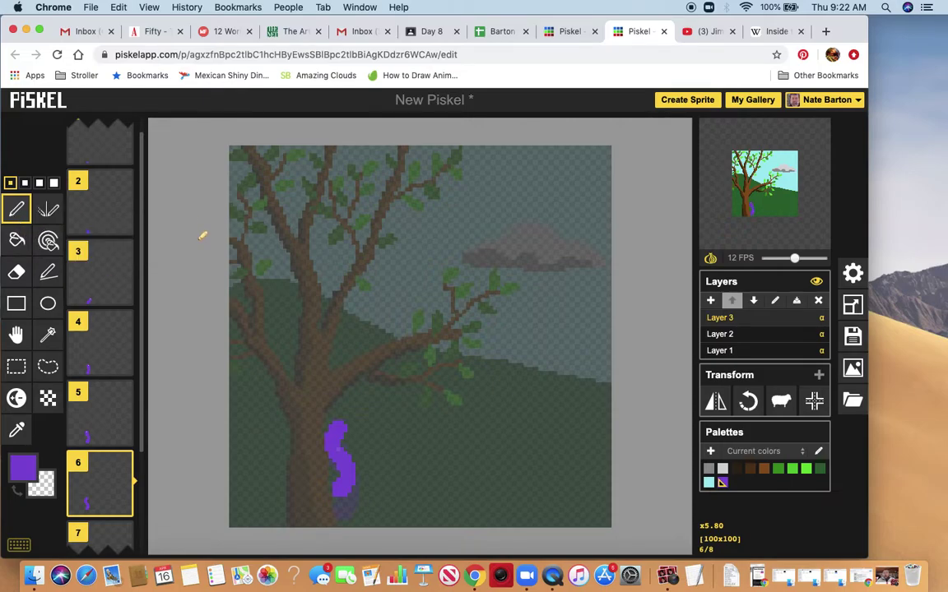
pyautogui.press('b')
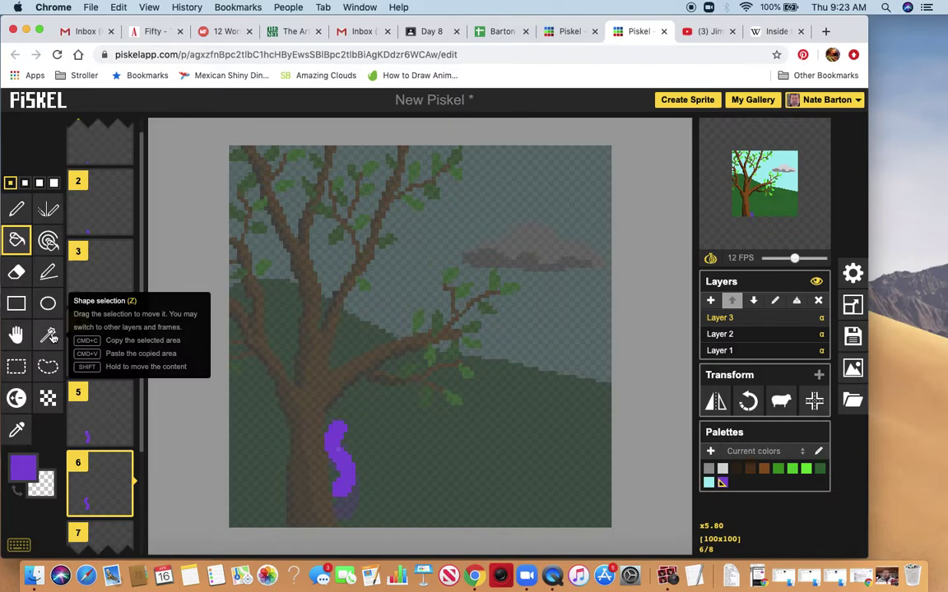
pyautogui.click(724, 470)
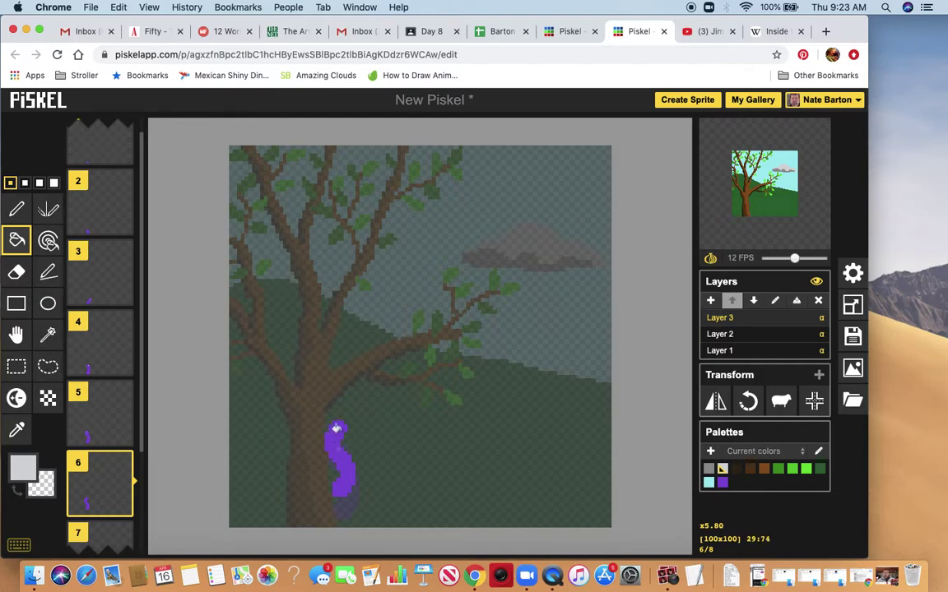
pyautogui.press('p')
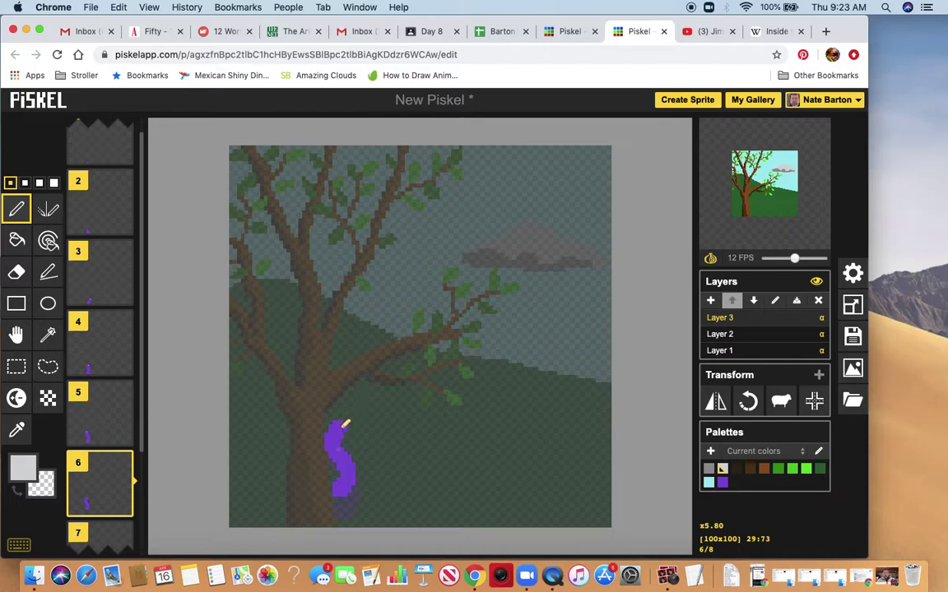
pyautogui.click(342, 428)
# Step: Outline a purple worm in frame 7 climbing higher with its head over the trunk, and fill its body and head with purple
pyautogui.moveTo(101, 498)
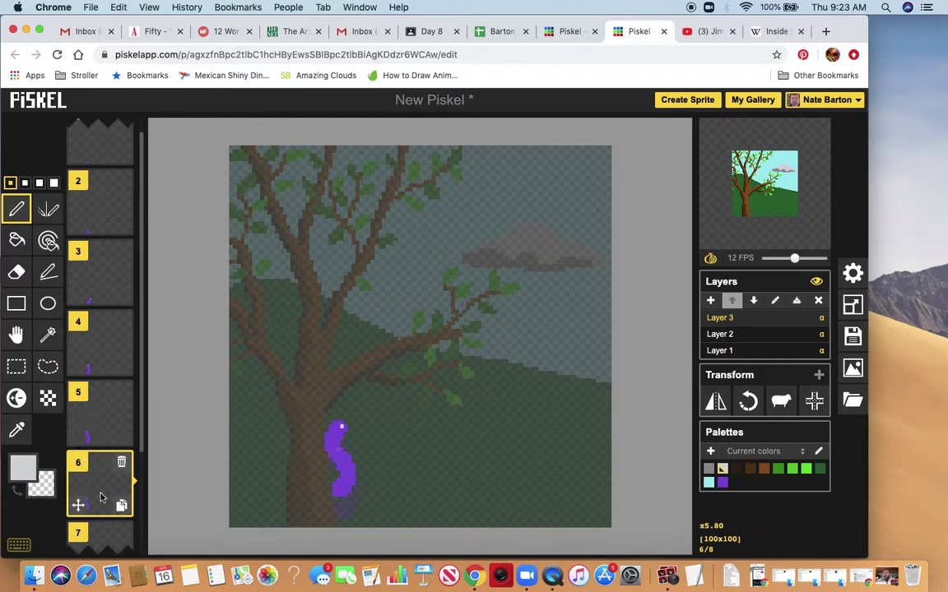
pyautogui.click(96, 534)
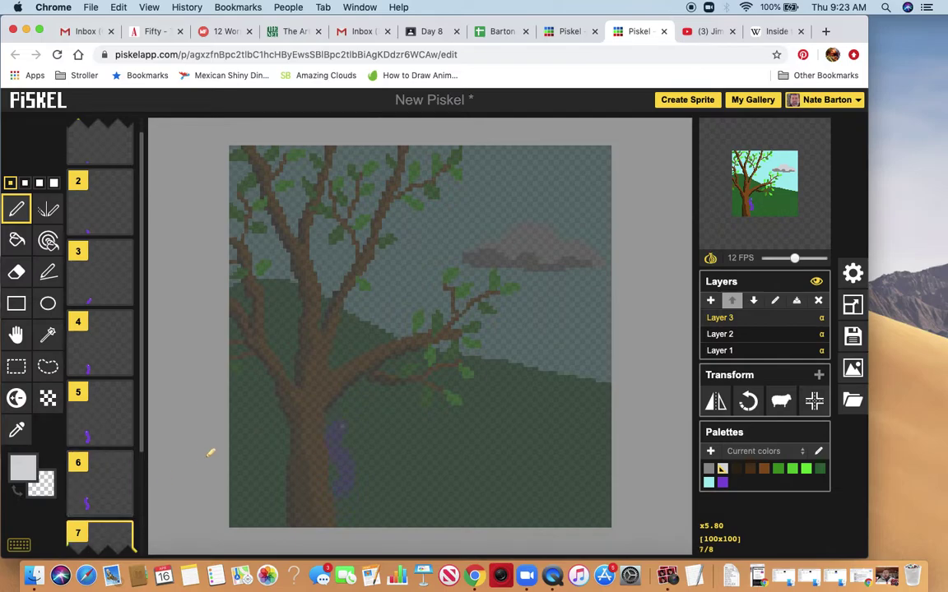
pyautogui.scroll(-3, 100, 477)
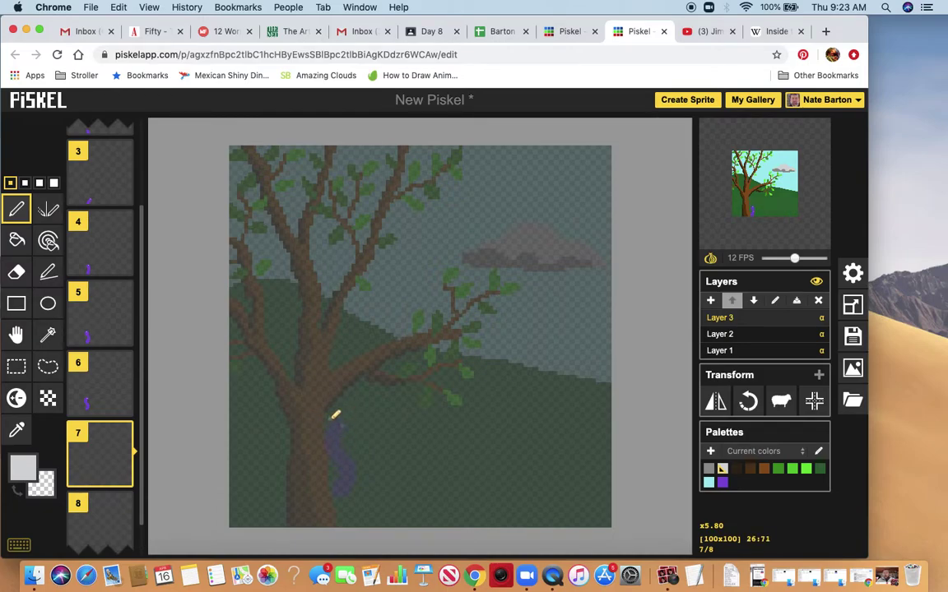
pyautogui.moveTo(334, 420); pyautogui.dragTo(318, 412)
pyautogui.press('super+z')
pyautogui.click(723, 483)
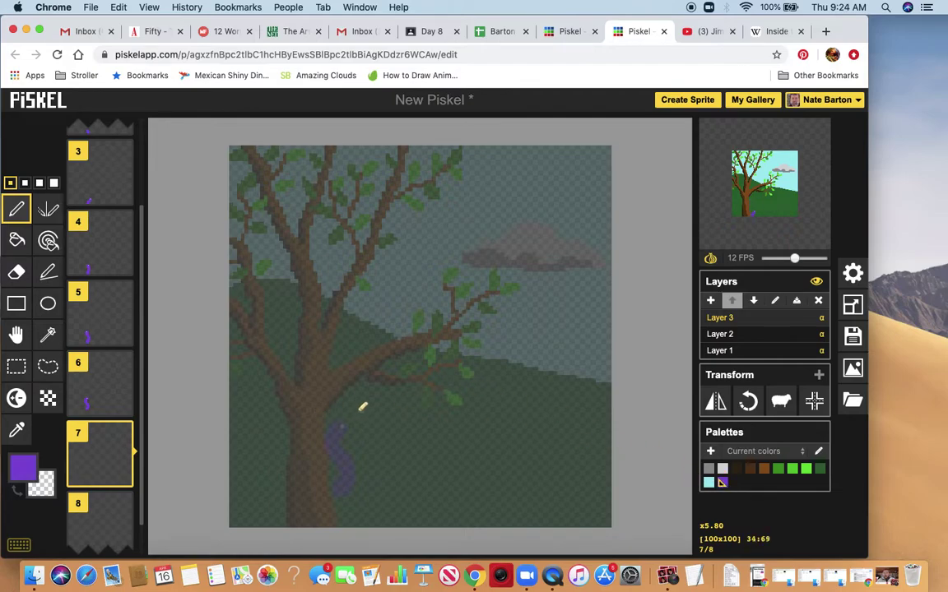
pyautogui.moveTo(332, 421)
pyautogui.mouseDown()
pyautogui.moveTo(313, 396)
pyautogui.moveTo(333, 410)
pyautogui.moveTo(326, 458)
pyautogui.moveTo(338, 459)
pyautogui.moveTo(346, 423)
pyautogui.mouseUp()
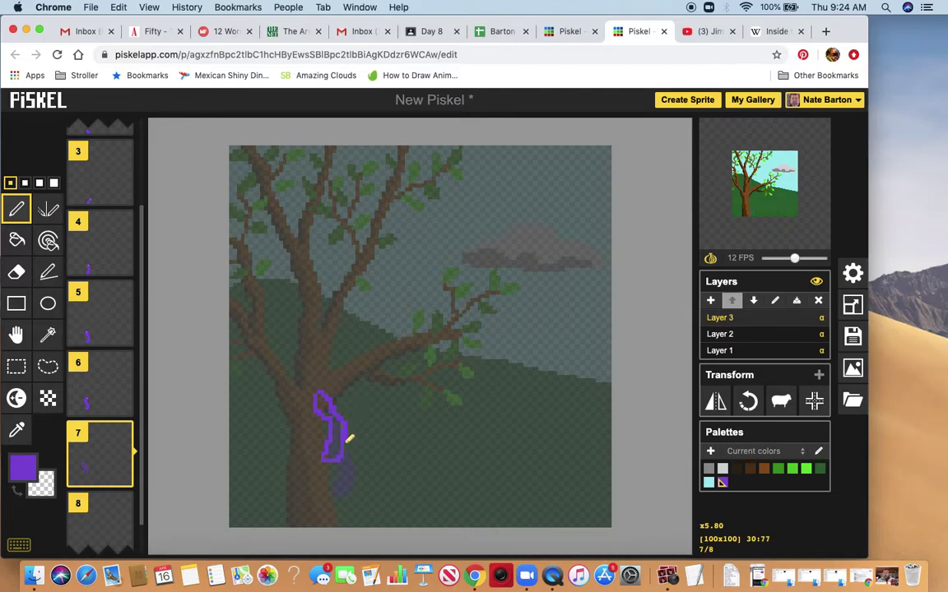
pyautogui.press('b')
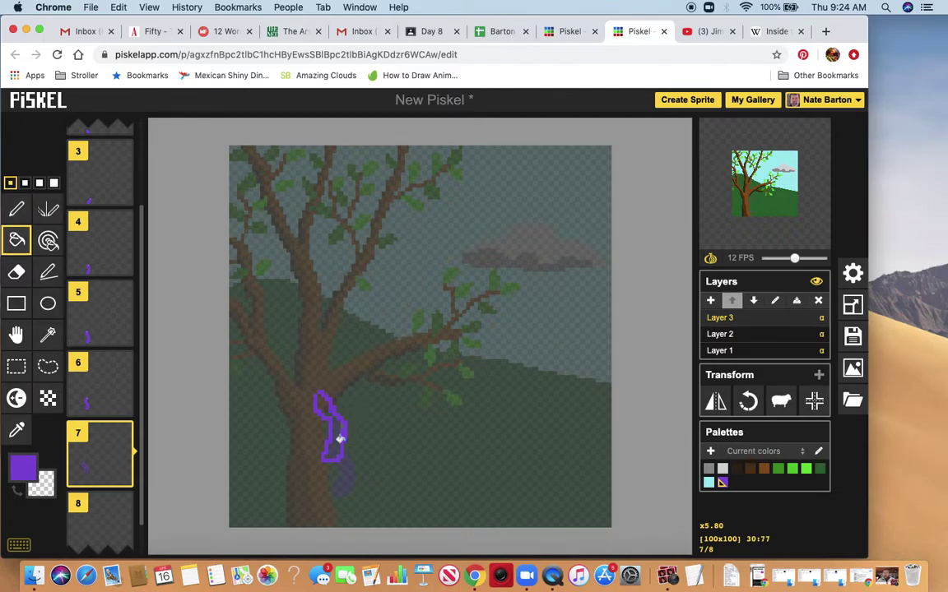
pyautogui.click(334, 434)
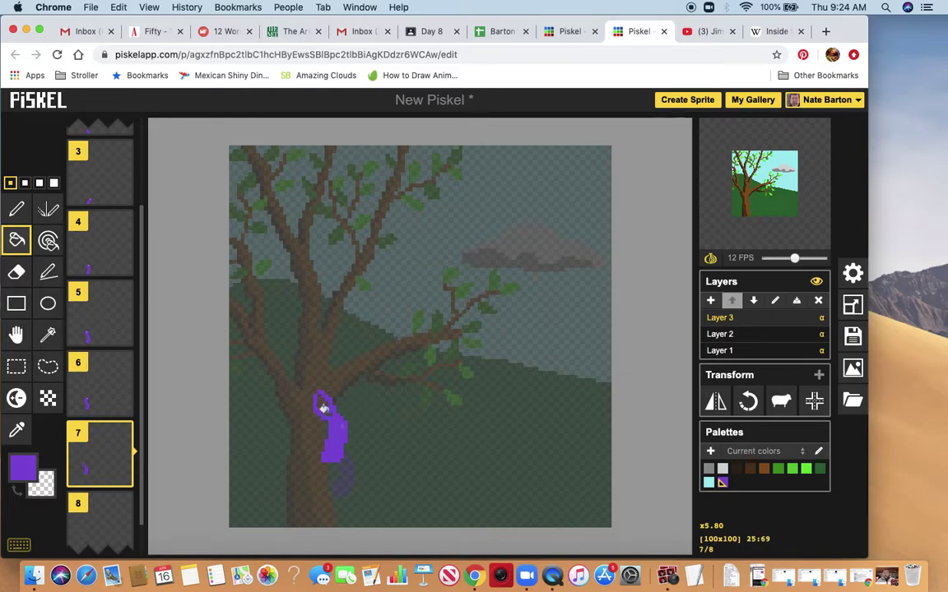
pyautogui.click(320, 404)
# Step: Give the frame 7 worm two light gray eyes and extend its tail end with purple pixels
pyautogui.click(722, 469)
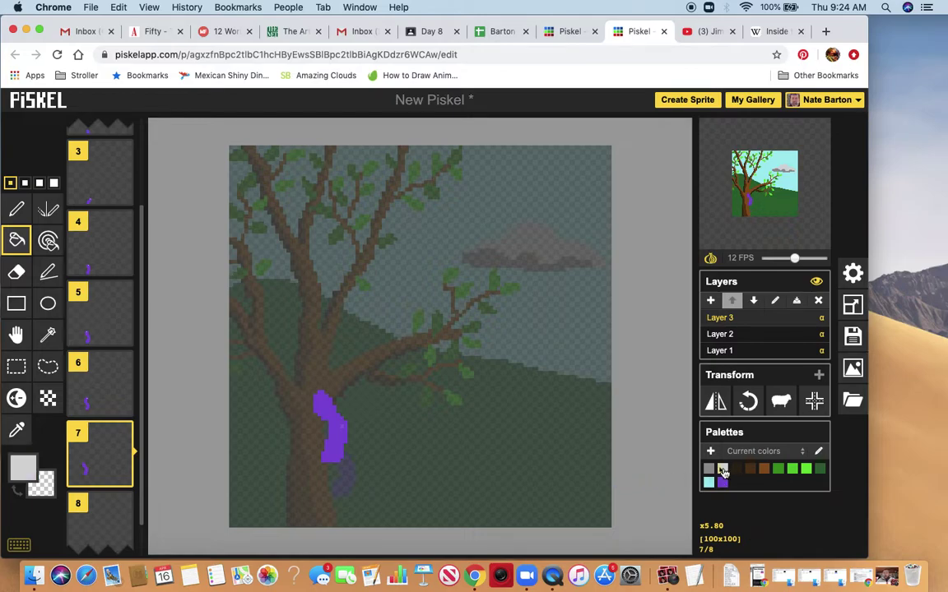
pyautogui.press('p')
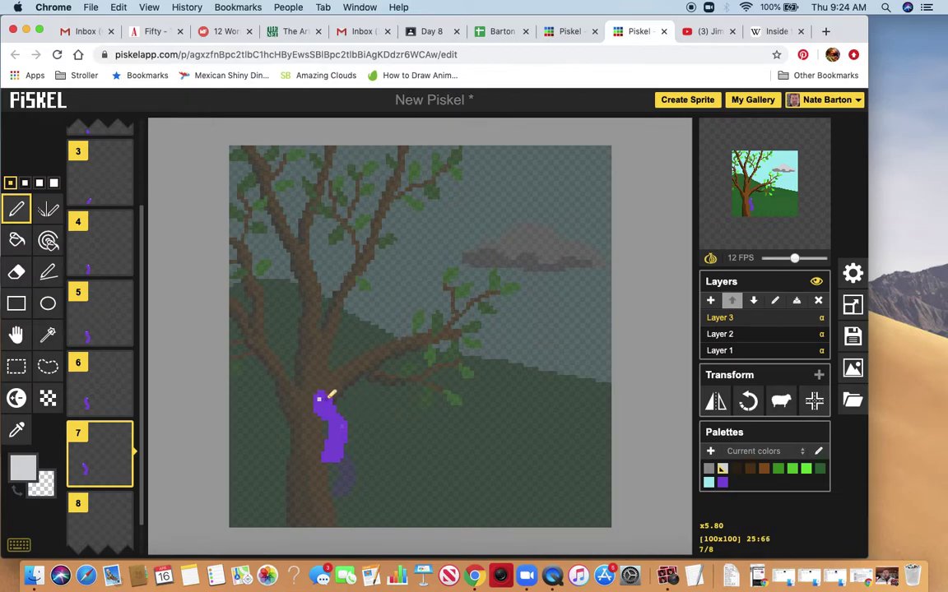
pyautogui.click(326, 398)
pyautogui.click(722, 482)
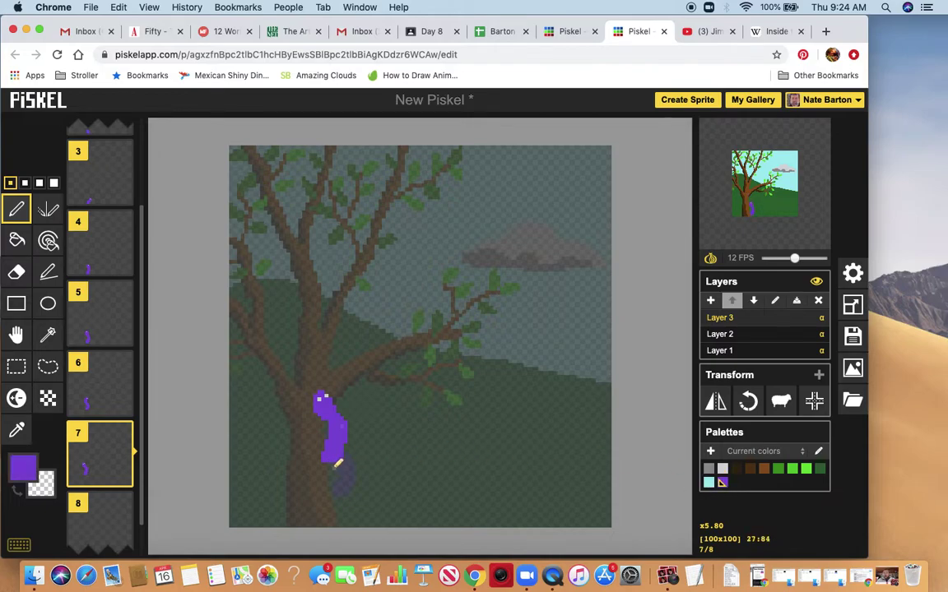
pyautogui.click(331, 458)
# Step: Examine the worm animation in a separate, larger preview window and close that window
pyautogui.moveTo(757, 232)
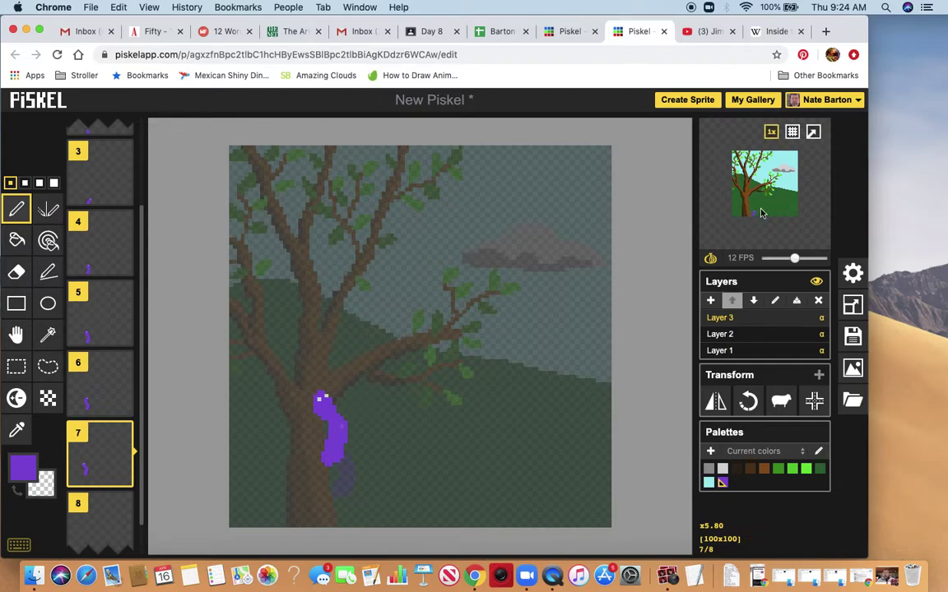
pyautogui.click(813, 133)
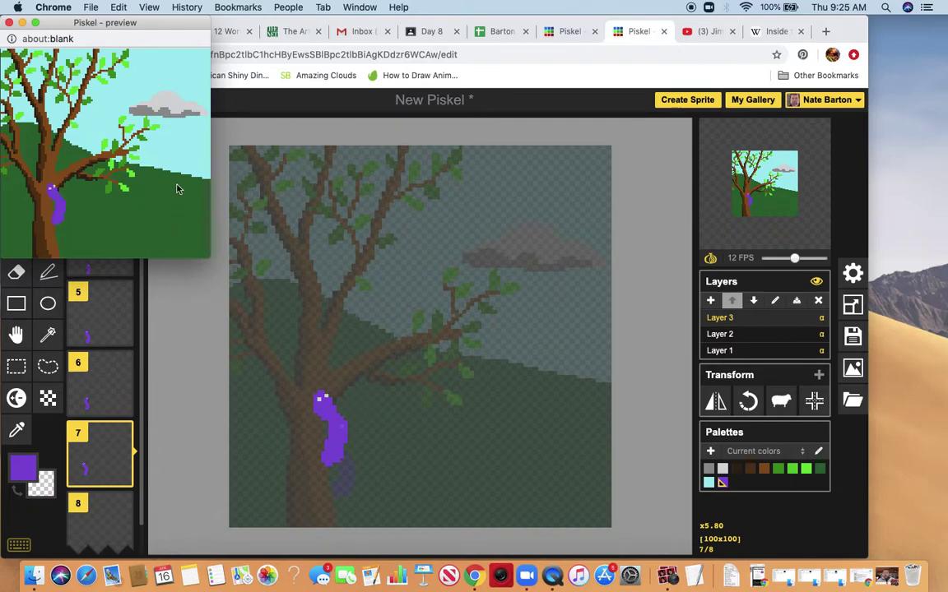
pyautogui.click(9, 23)
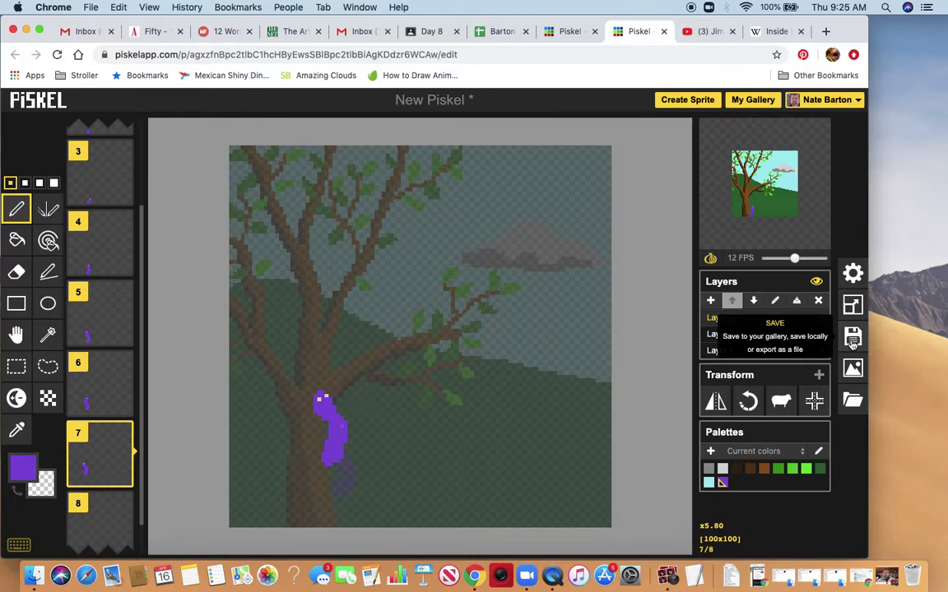
# Step: Save the sprite to the online gallery and upload it as a looping animated GIF to a public URL
pyautogui.click(853, 339)
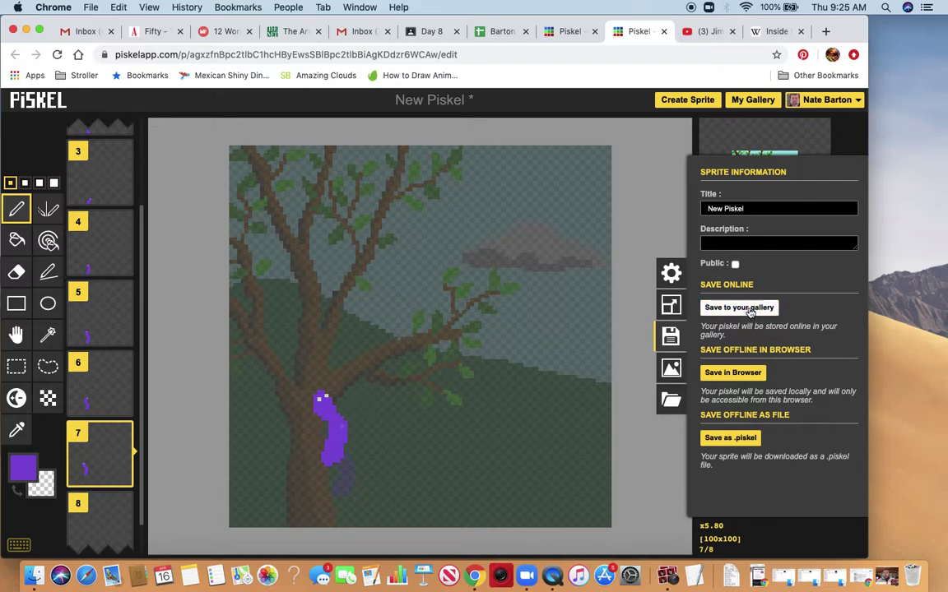
pyautogui.click(749, 309)
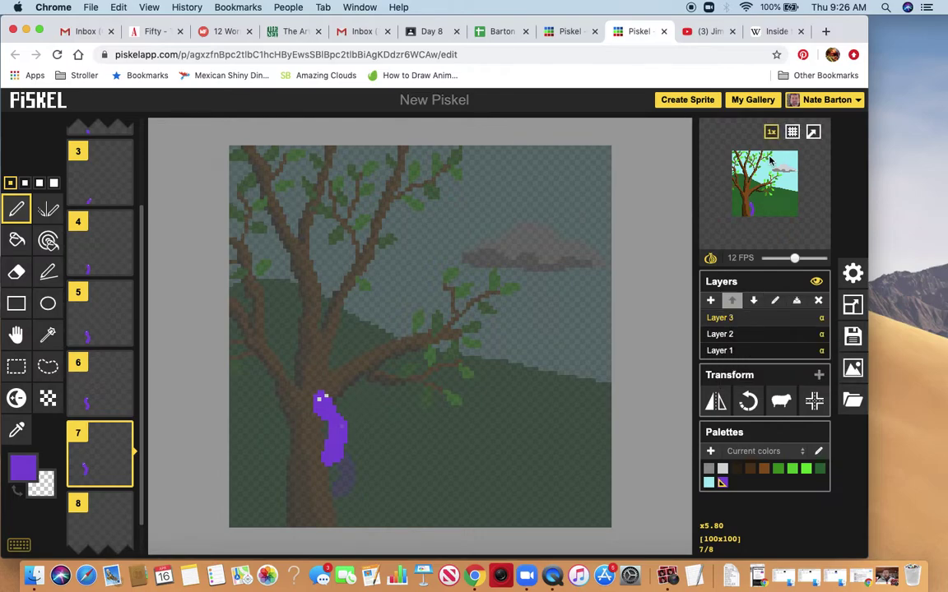
pyautogui.click(853, 371)
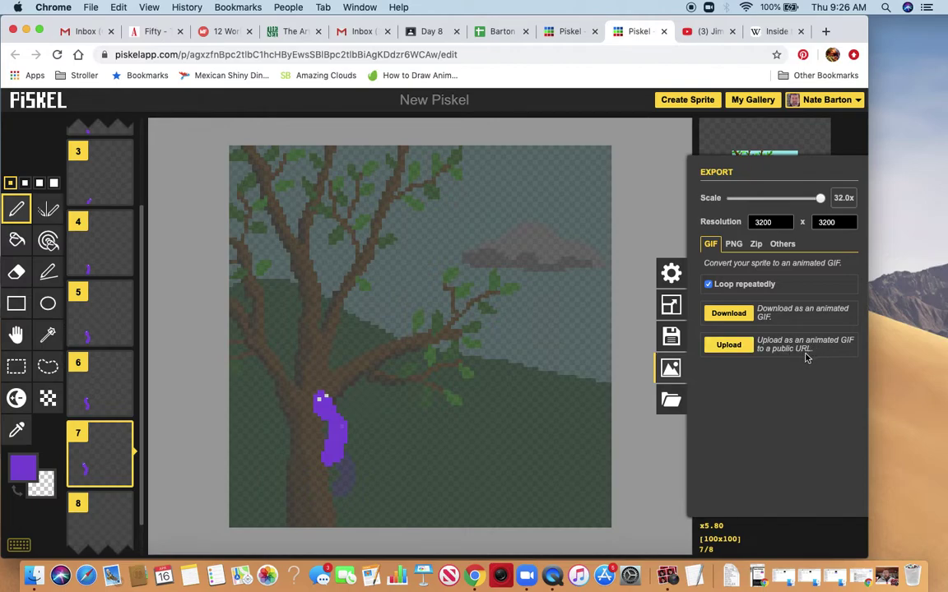
pyautogui.click(729, 346)
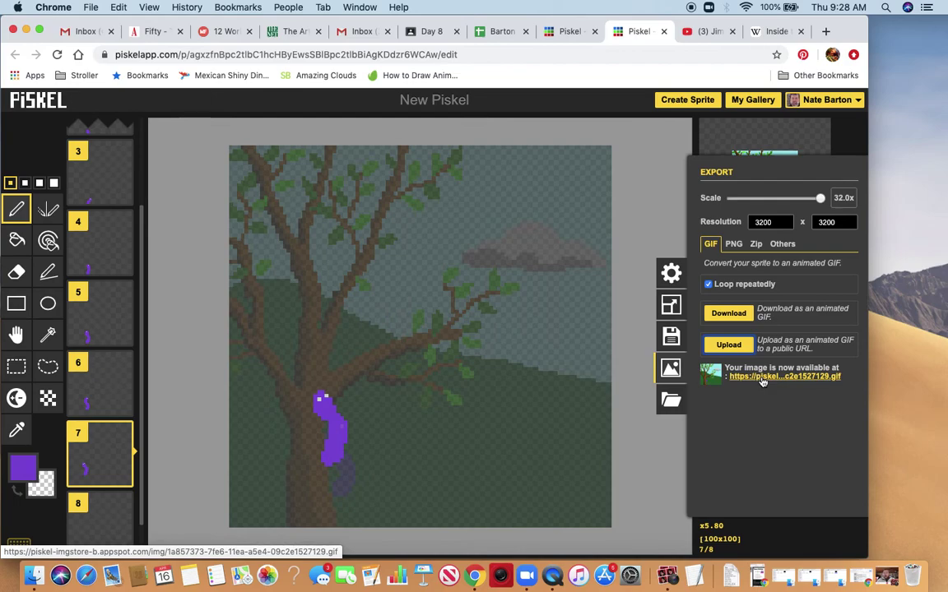
pyautogui.click(674, 220)
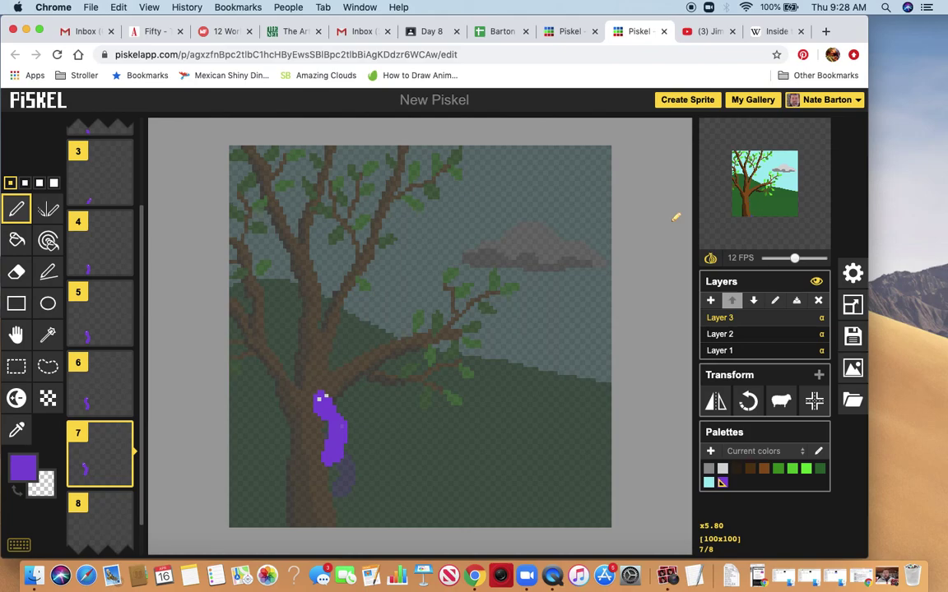